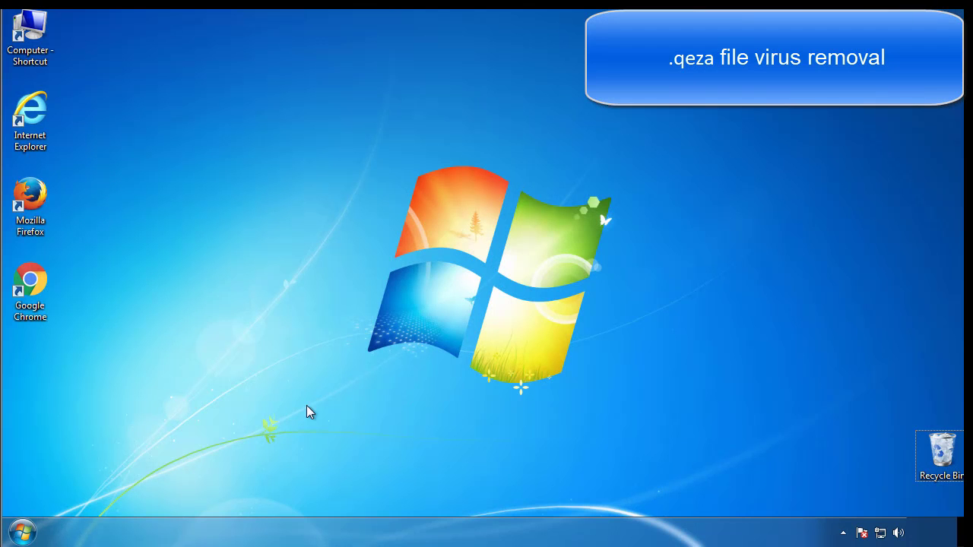
- Launch msconfig, enable Safe boot (Minimal) on the Boot tab, and confirm with OK
{"action": "left_click", "coordinate": [22, 532]}
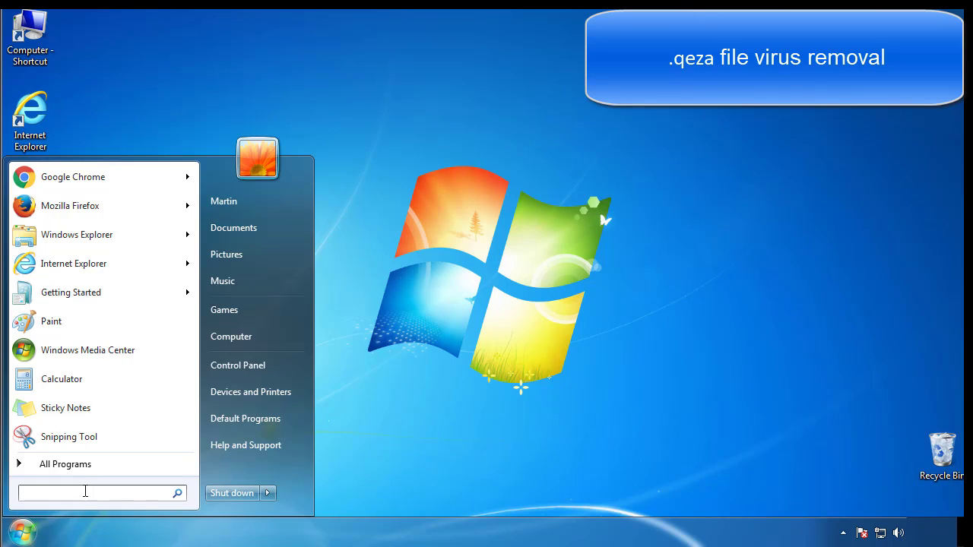
{"action": "type", "text": "mscon"}
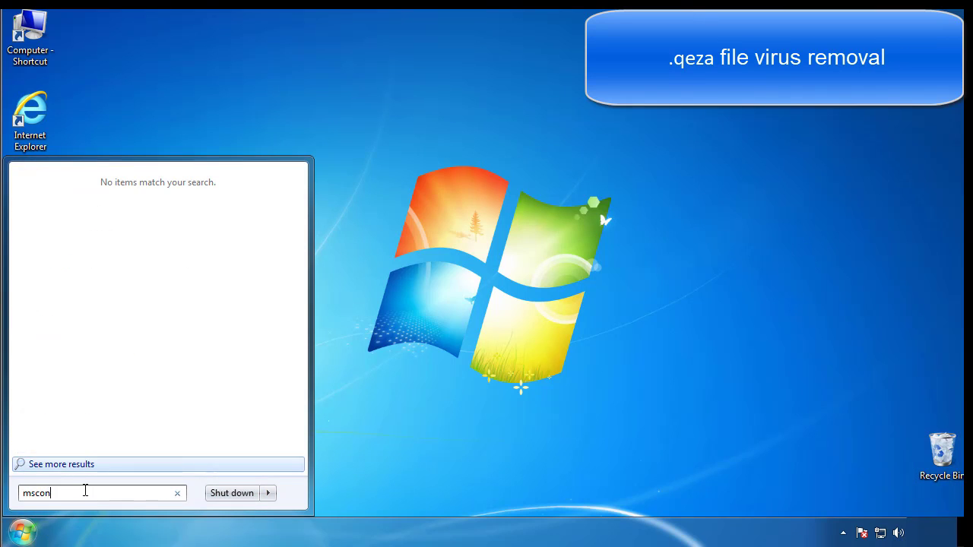
{"action": "type", "text": "fig"}
{"action": "key", "text": "Return"}
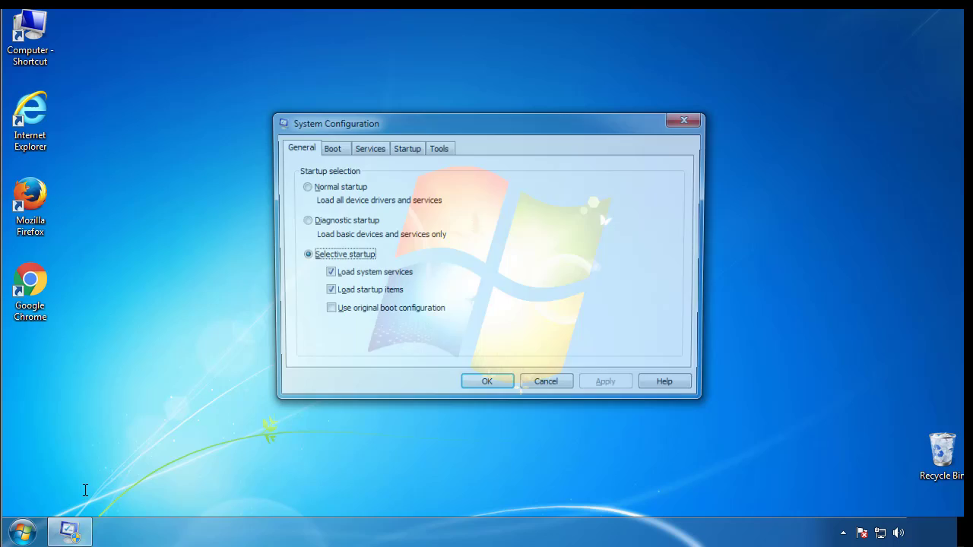
{"action": "left_click", "coordinate": [328, 147]}
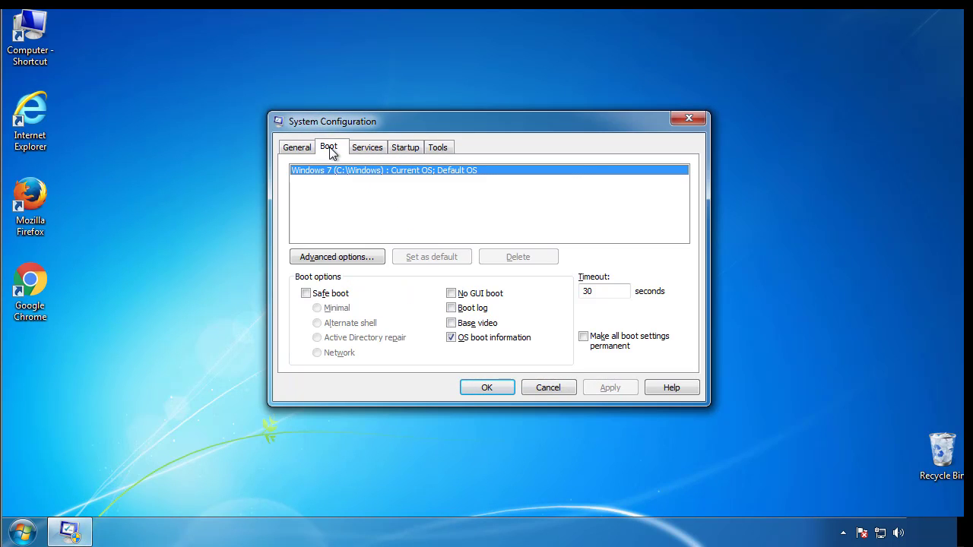
{"action": "left_click", "coordinate": [306, 293]}
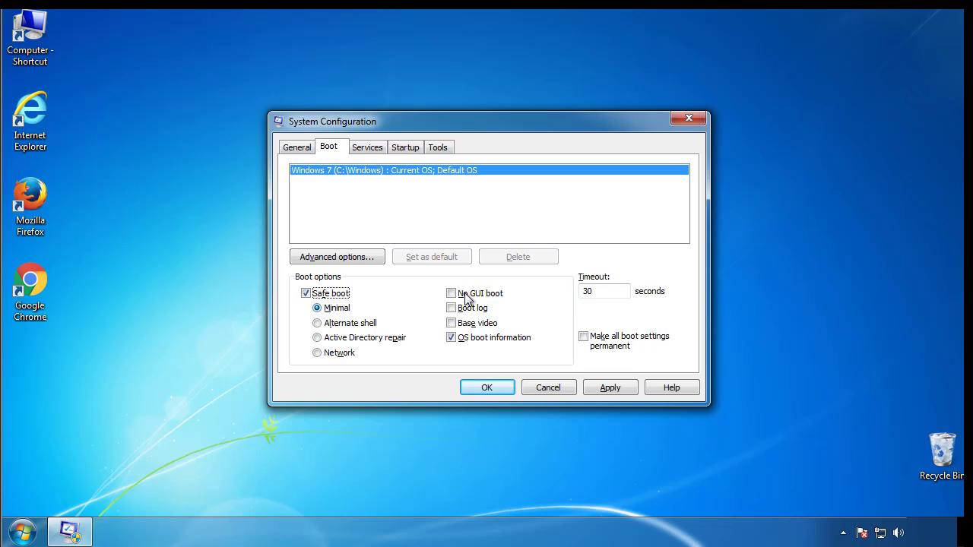
{"action": "left_click", "coordinate": [493, 388]}
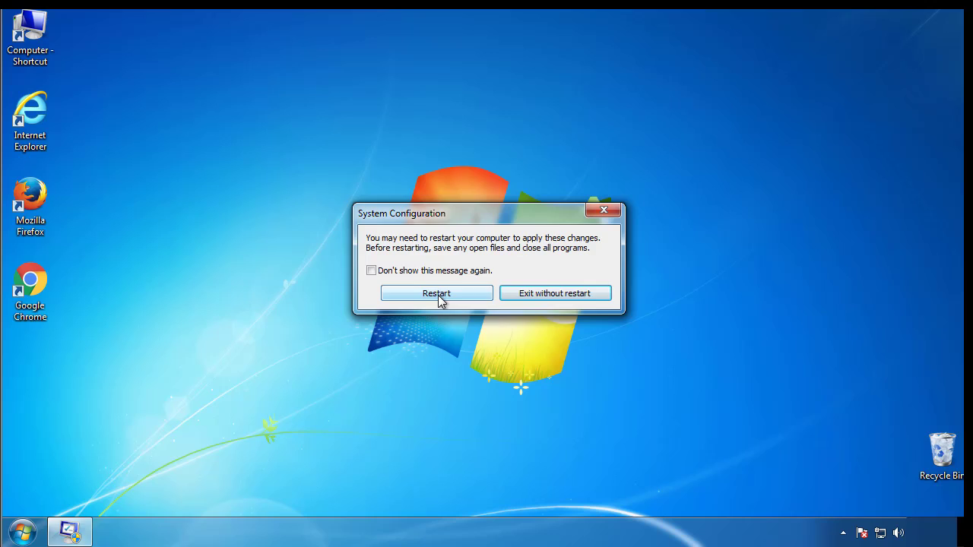
- Restart into Safe Mode and confirm Folder Options shows hidden files, folders and drives
{"action": "left_click", "coordinate": [439, 295]}
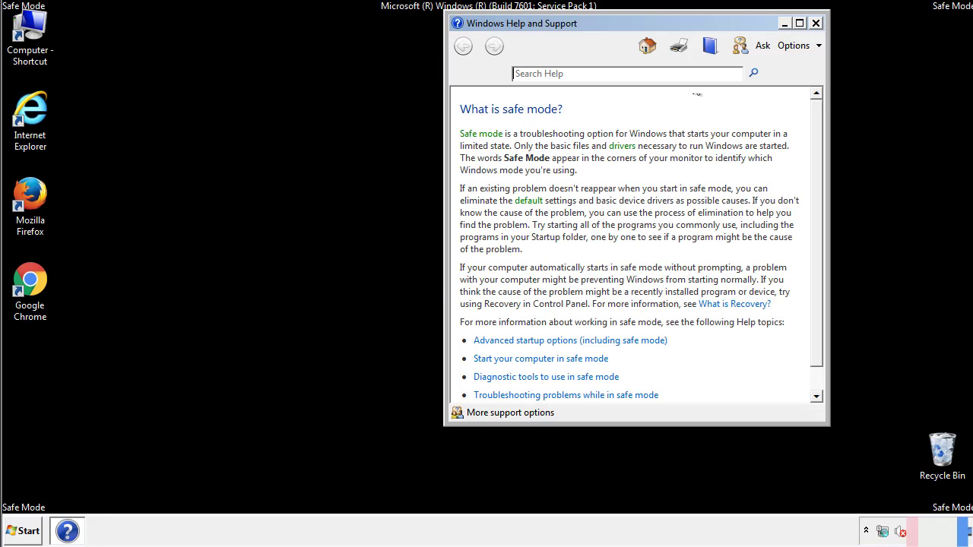
{"action": "left_click", "coordinate": [816, 23]}
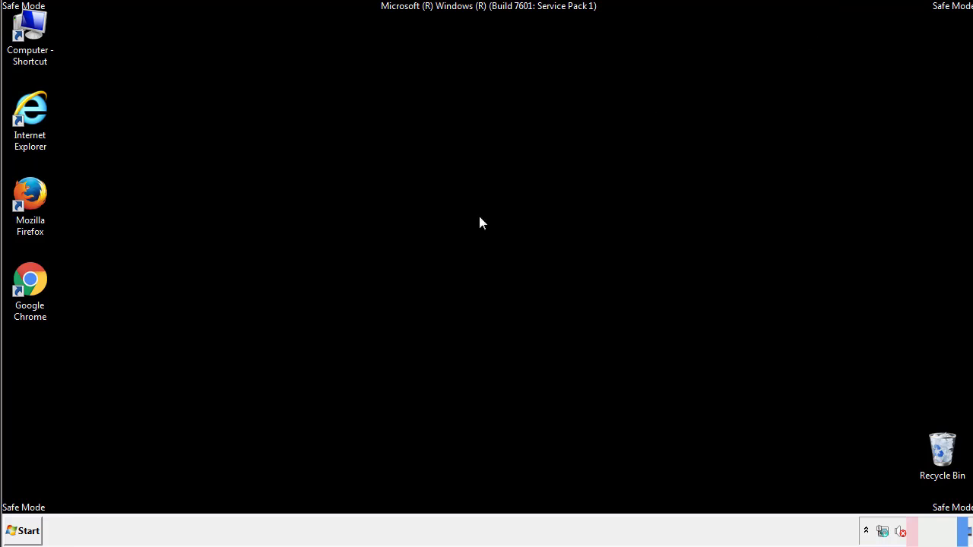
{"action": "left_click", "coordinate": [25, 530]}
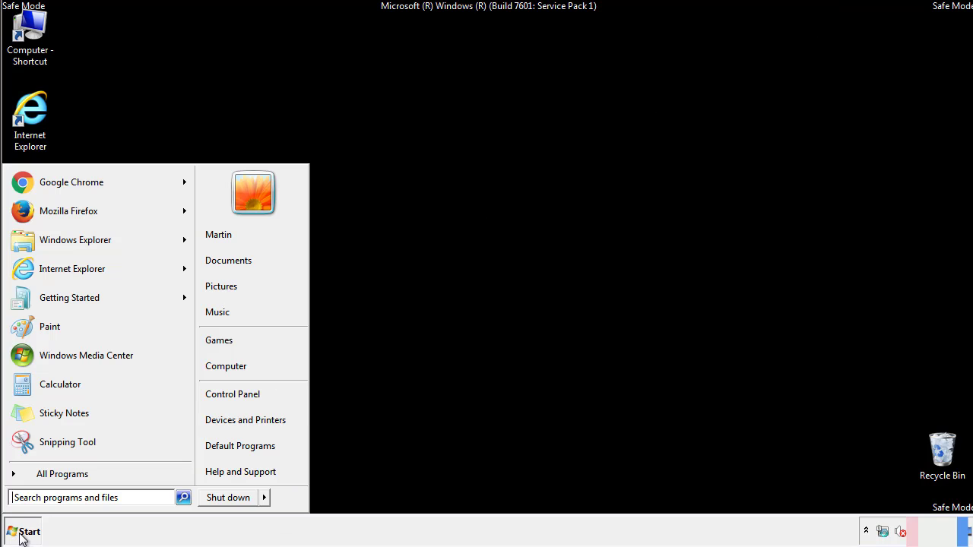
{"action": "left_click", "coordinate": [244, 391]}
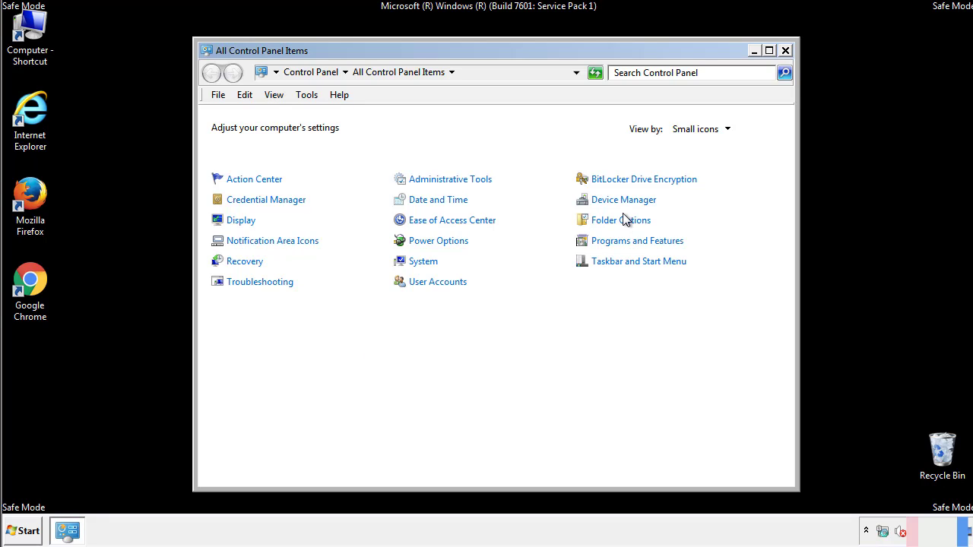
{"action": "left_click", "coordinate": [623, 221]}
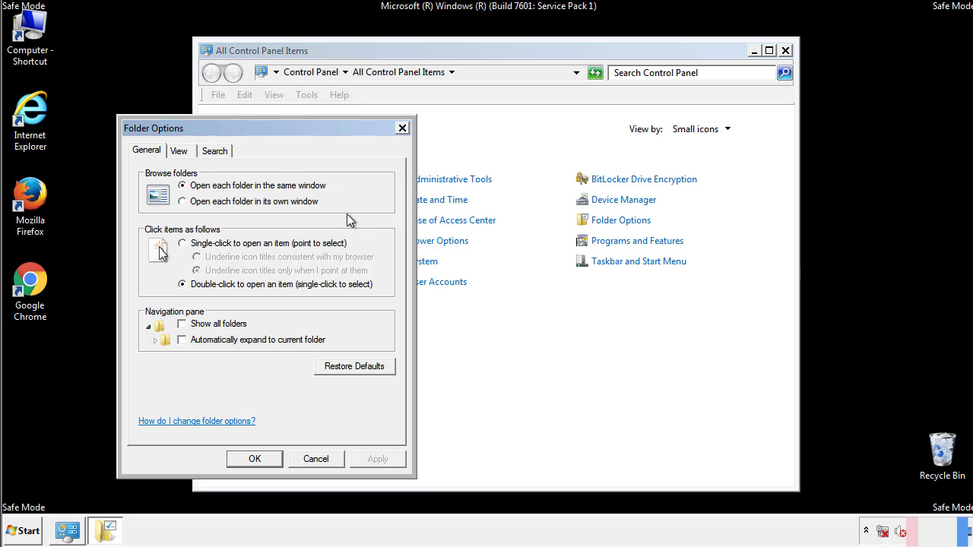
{"action": "left_click", "coordinate": [181, 154]}
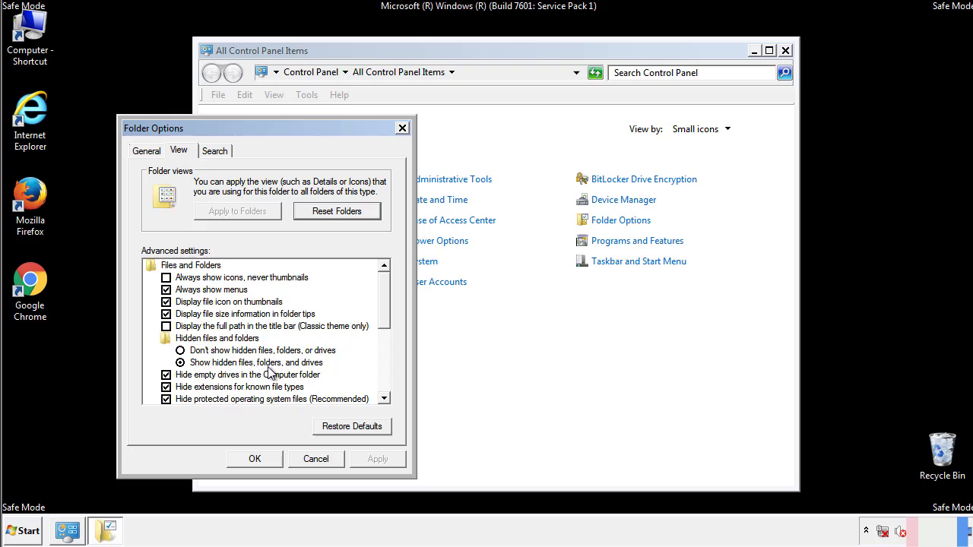
{"action": "left_click", "coordinate": [255, 458]}
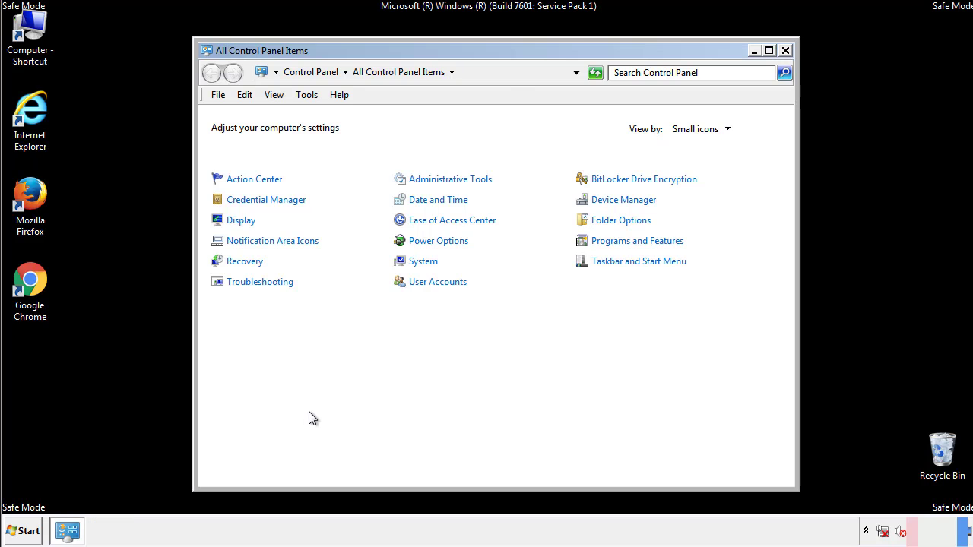
{"action": "left_click", "coordinate": [786, 50]}
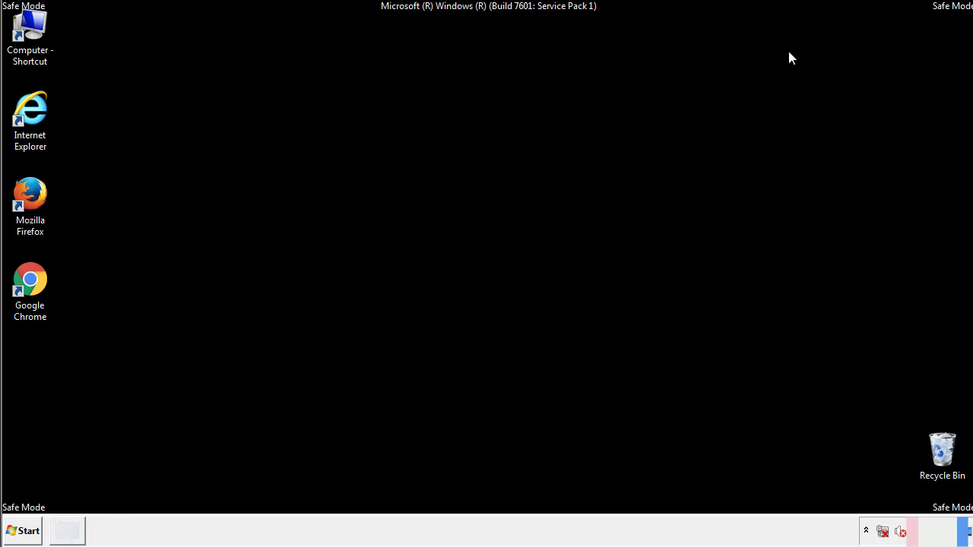
- Browse from Computer into C:\Windows and scroll down to the System32 folder
{"action": "double_click", "coordinate": [39, 27]}
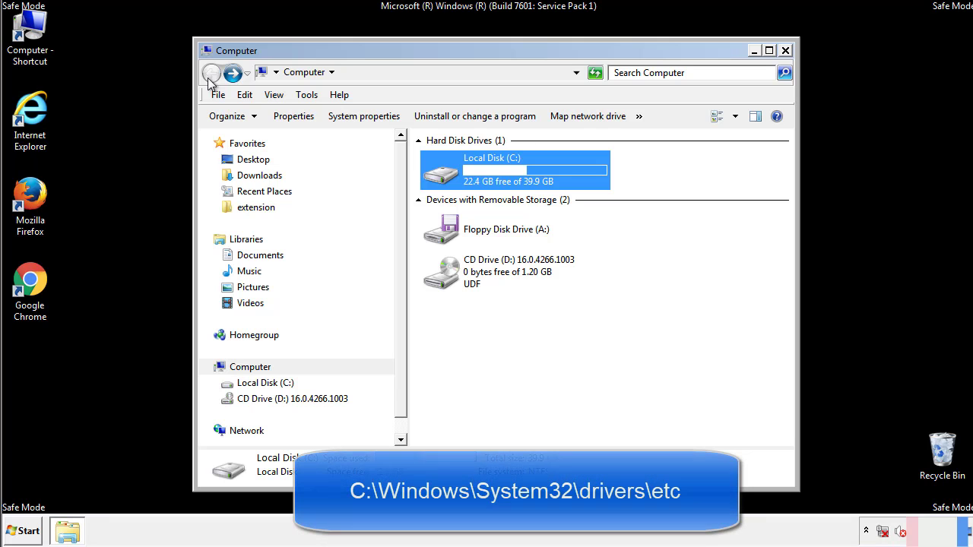
{"action": "double_click", "coordinate": [445, 176]}
{"action": "left_click", "coordinate": [443, 280]}
{"action": "double_click", "coordinate": [443, 280]}
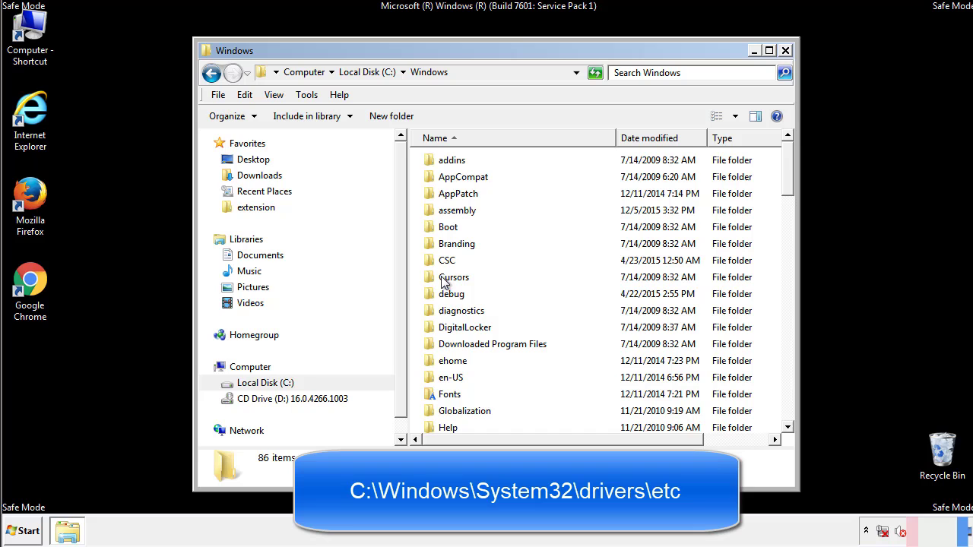
{"action": "scroll", "coordinate": [448, 344], "scroll_direction": "down", "scroll_amount": 2}
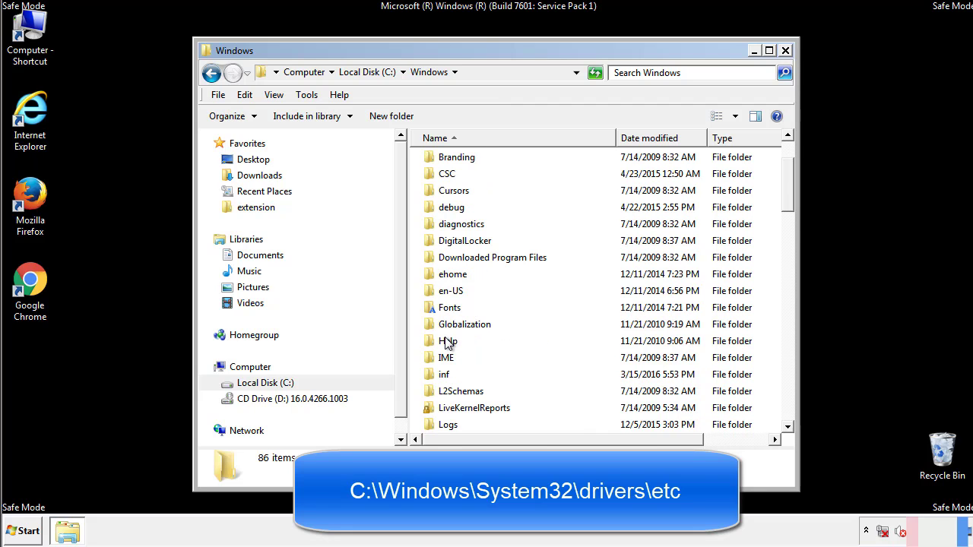
{"action": "scroll", "coordinate": [447, 343], "scroll_direction": "down", "scroll_amount": 2}
{"action": "scroll", "coordinate": [447, 344], "scroll_direction": "down", "scroll_amount": 2}
{"action": "scroll", "coordinate": [449, 345], "scroll_direction": "down", "scroll_amount": 3}
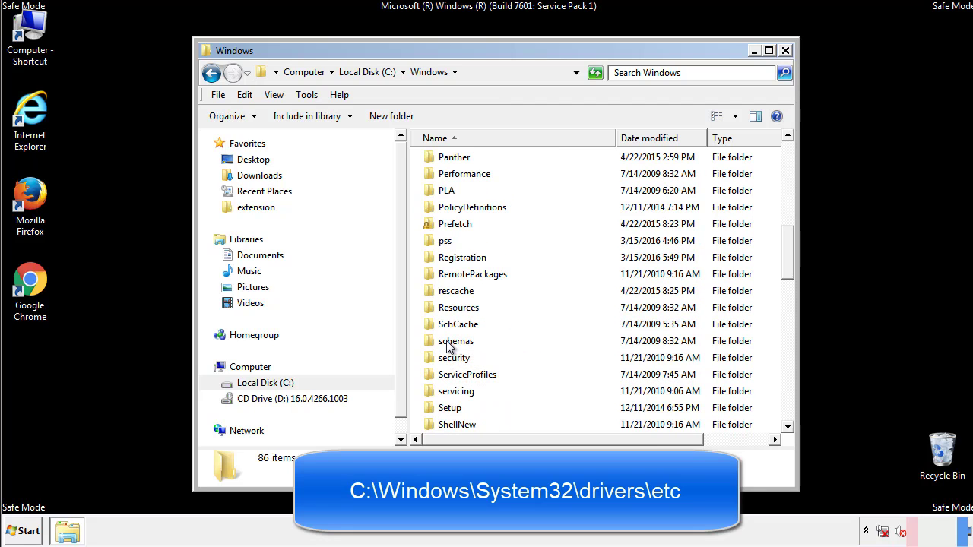
{"action": "scroll", "coordinate": [449, 346], "scroll_direction": "down", "scroll_amount": 2}
- Go through System32\drivers\etc and open the hosts file to get the program choice
{"action": "left_click", "coordinate": [459, 392]}
{"action": "double_click", "coordinate": [459, 392]}
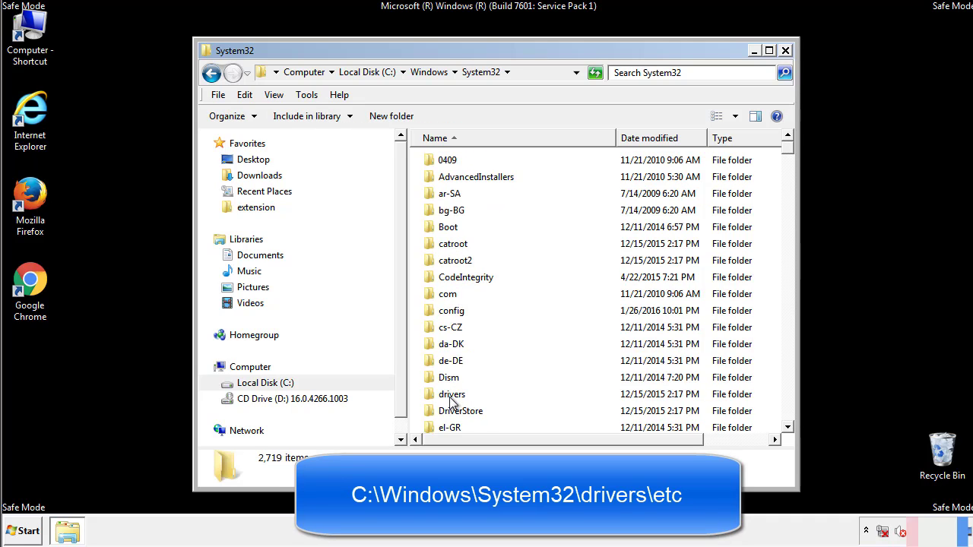
{"action": "double_click", "coordinate": [452, 395]}
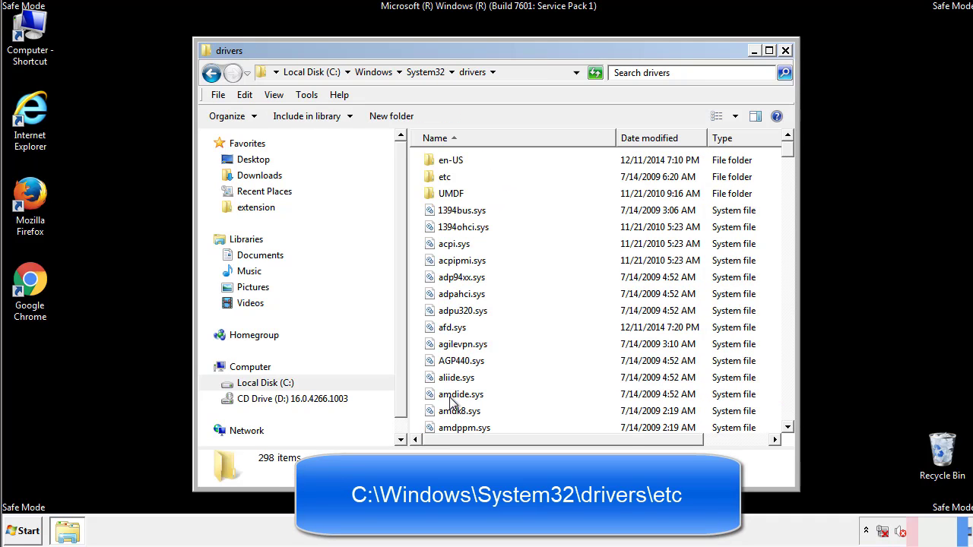
{"action": "double_click", "coordinate": [438, 180]}
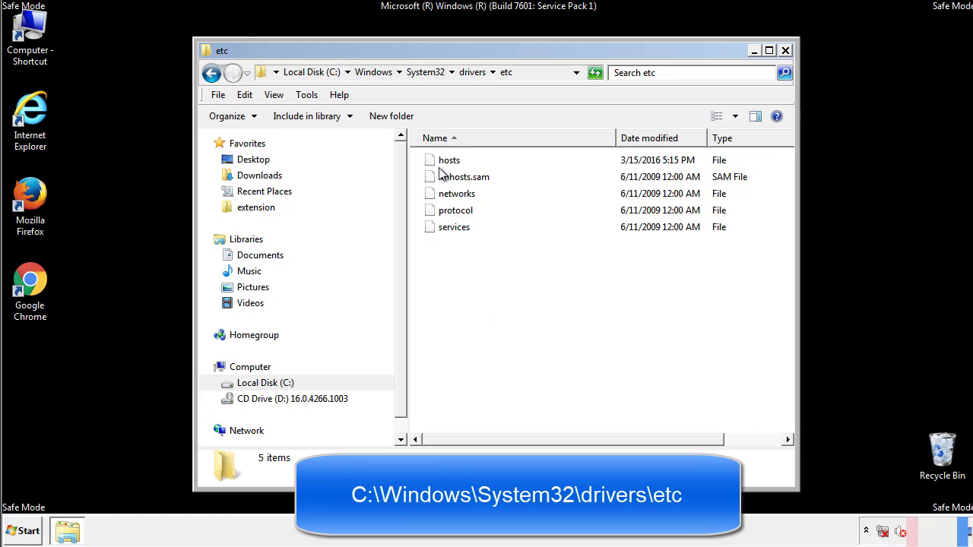
{"action": "double_click", "coordinate": [443, 161]}
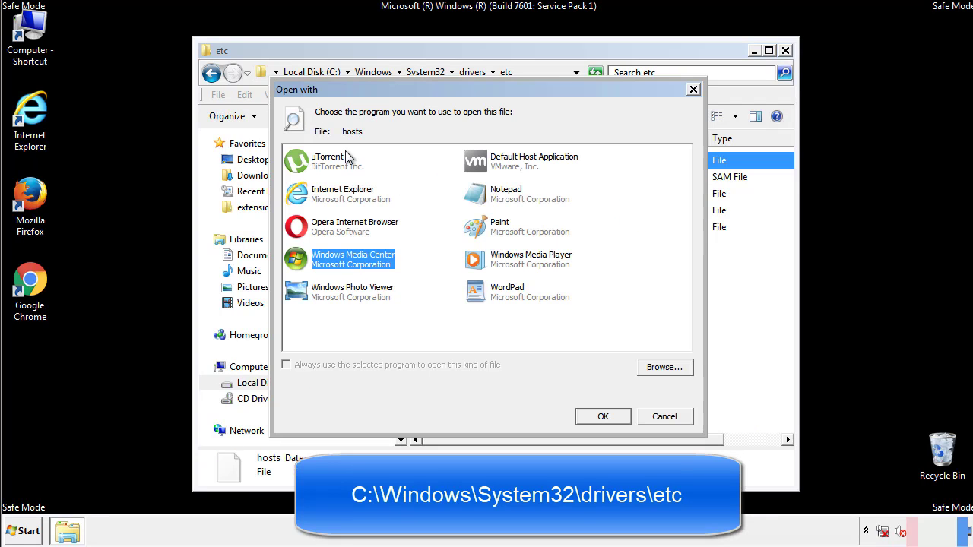
- Open hosts in Notepad and move its window fully onto the screen
{"action": "left_click", "coordinate": [492, 199]}
{"action": "left_click", "coordinate": [601, 416]}
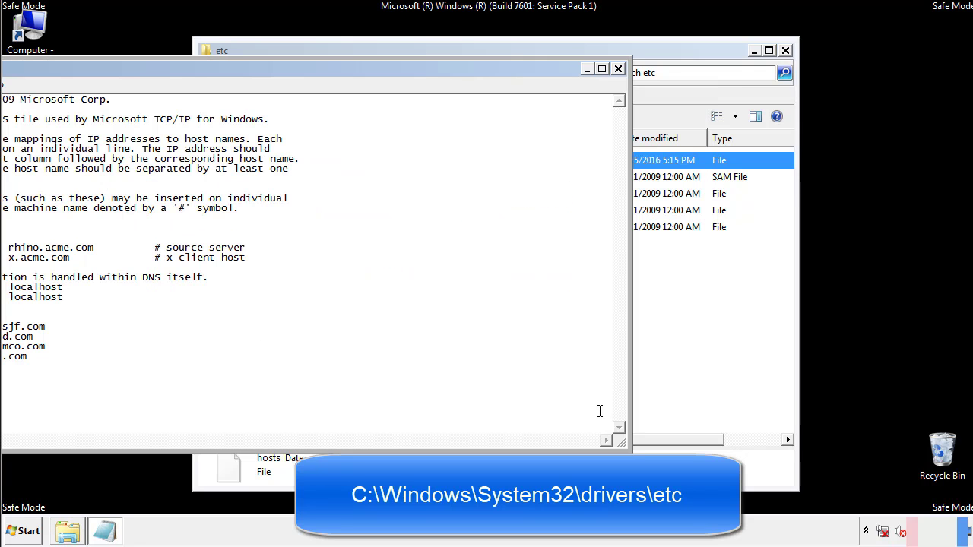
{"action": "left_click_drag", "start_coordinate": [397, 68], "coordinate": [619, 83]}
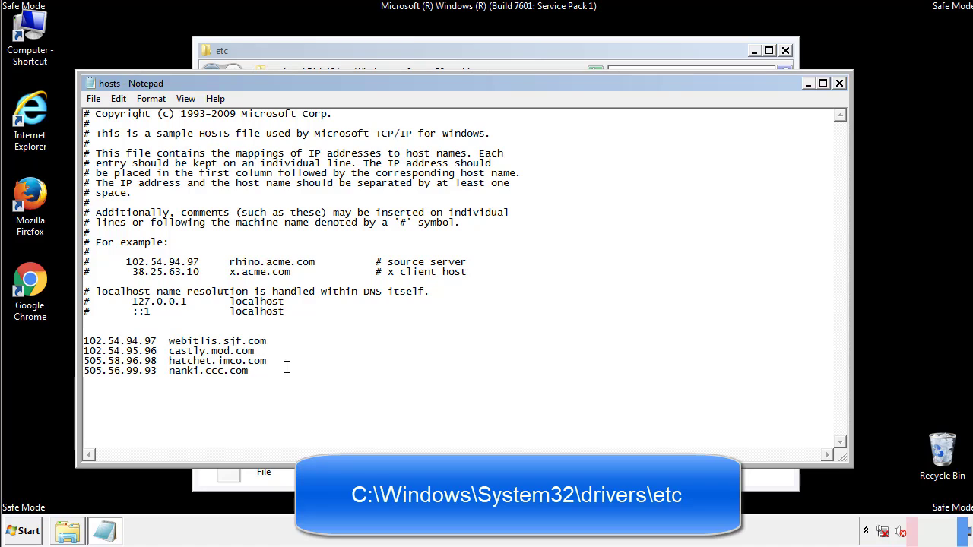
- Delete the four custom host entries, save hosts, and close the etc folder window
{"action": "key", "text": "shift+Up"}
{"action": "key", "text": "shift+Up"}
{"action": "key", "text": "shift+Up"}
{"action": "key", "text": "shift+Home"}
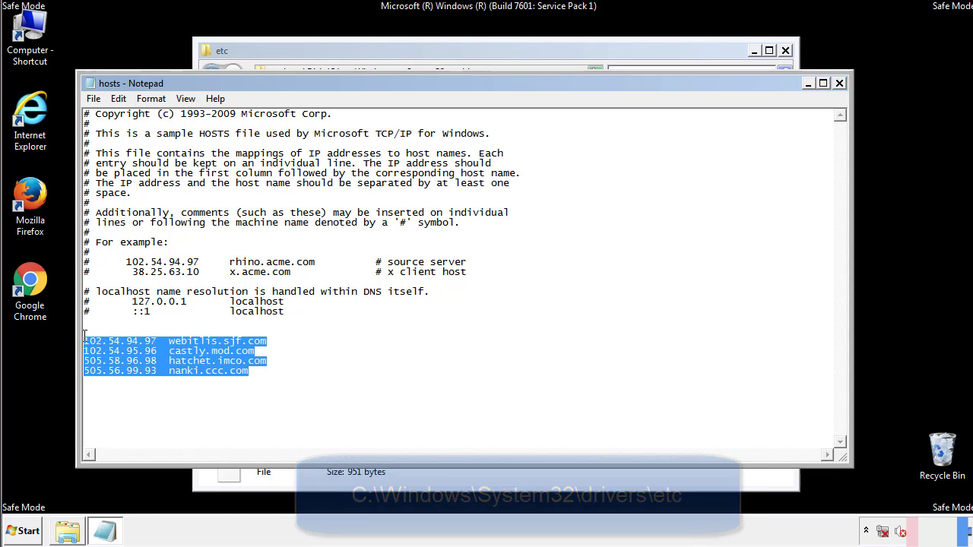
{"action": "key", "text": "Delete"}
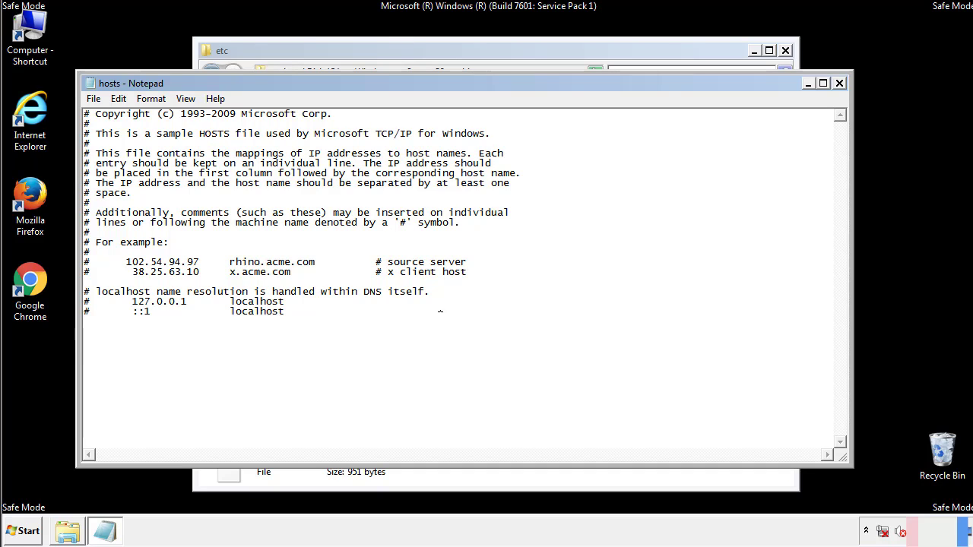
{"action": "left_click", "coordinate": [840, 85]}
{"action": "left_click", "coordinate": [428, 279]}
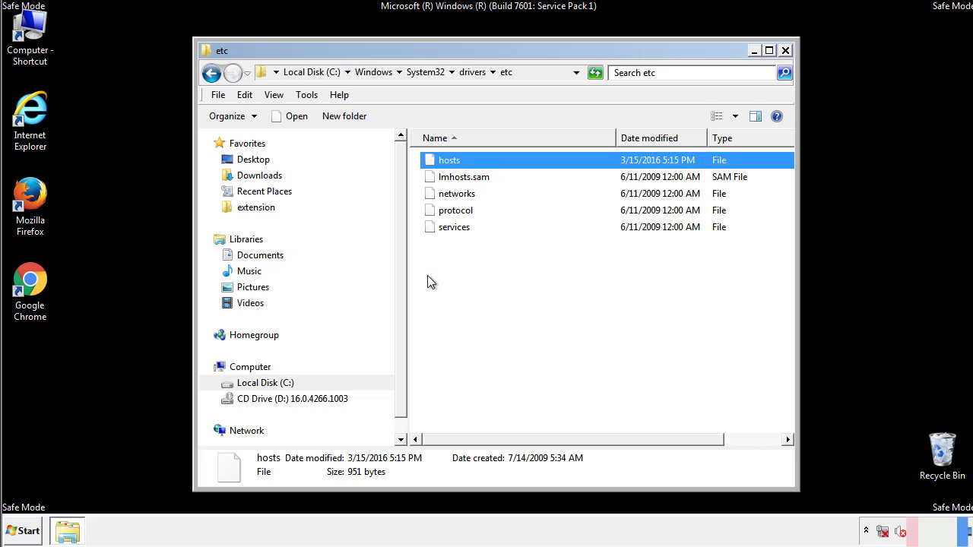
{"action": "left_click", "coordinate": [428, 278]}
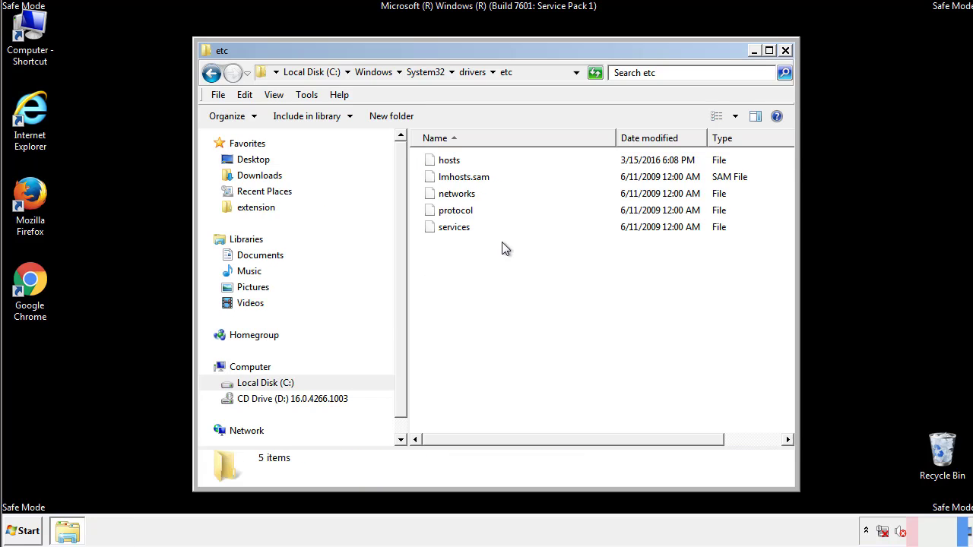
{"action": "left_click", "coordinate": [785, 51]}
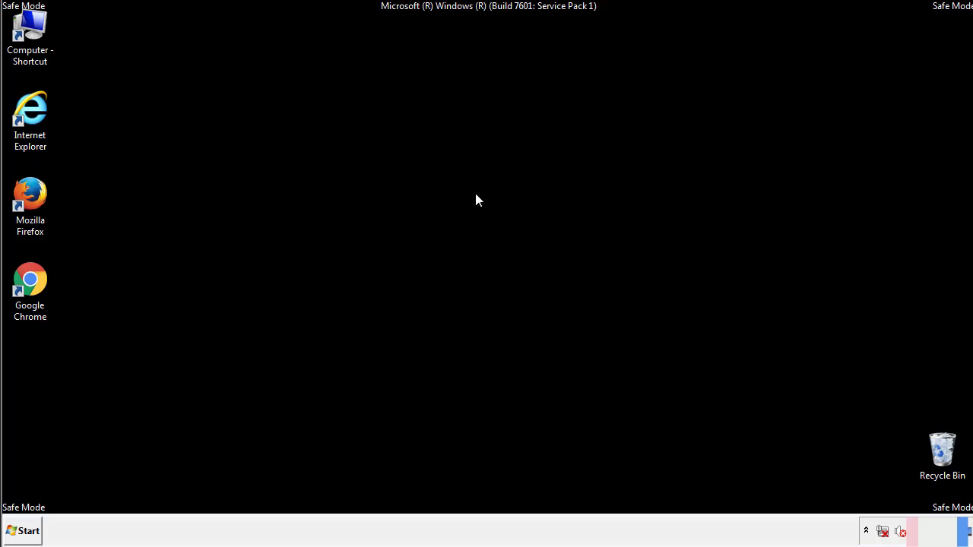
- Open the Startup folder from All Programs in an Explorer window
{"action": "left_click", "coordinate": [23, 532]}
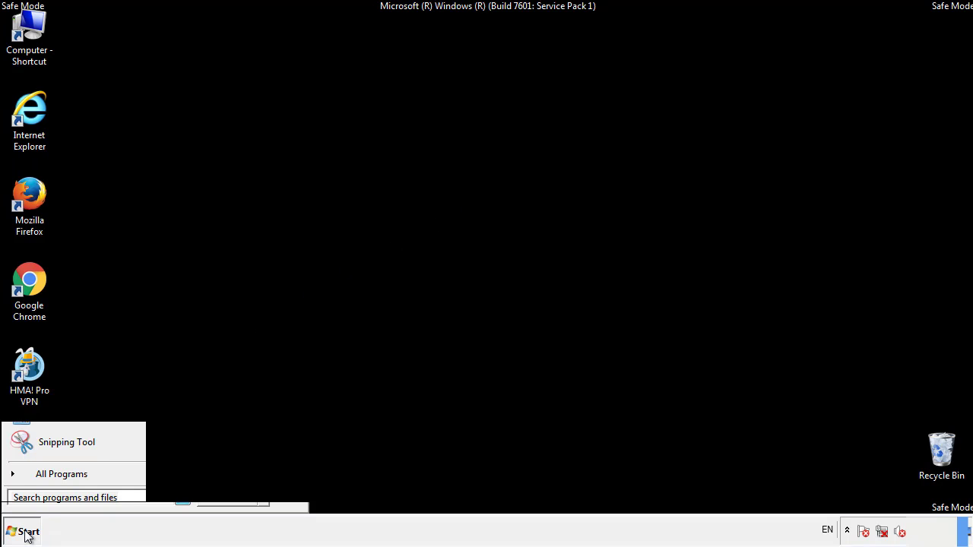
{"action": "left_click", "coordinate": [44, 480]}
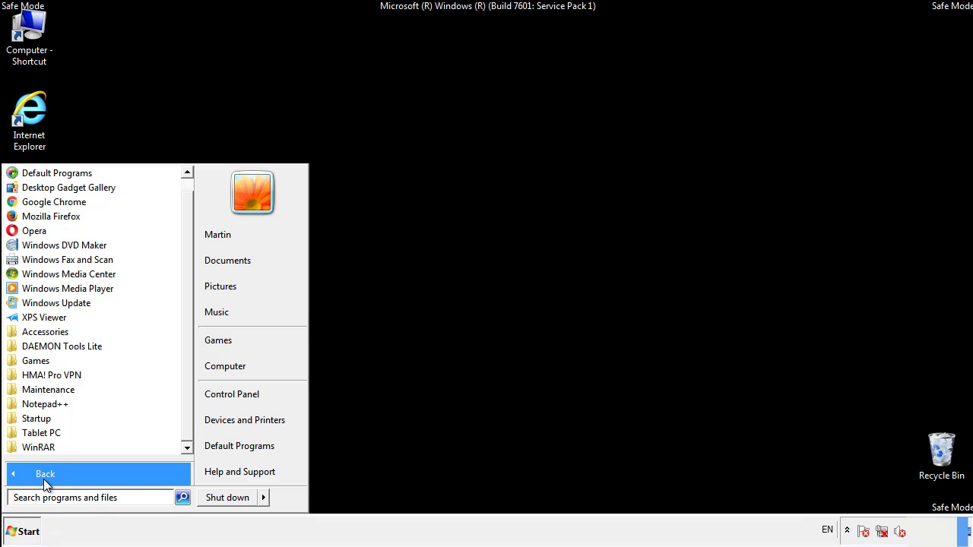
{"action": "right_click", "coordinate": [46, 415]}
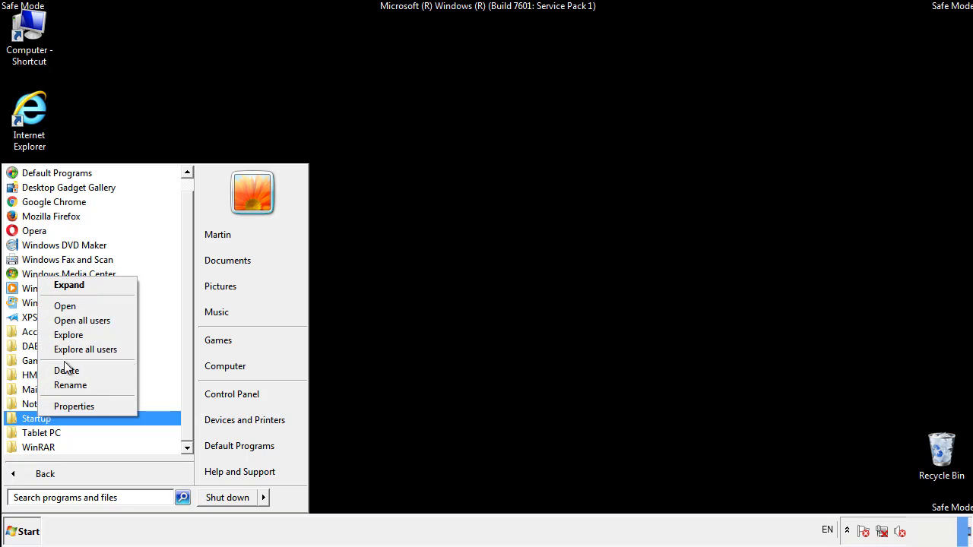
{"action": "left_click", "coordinate": [74, 306]}
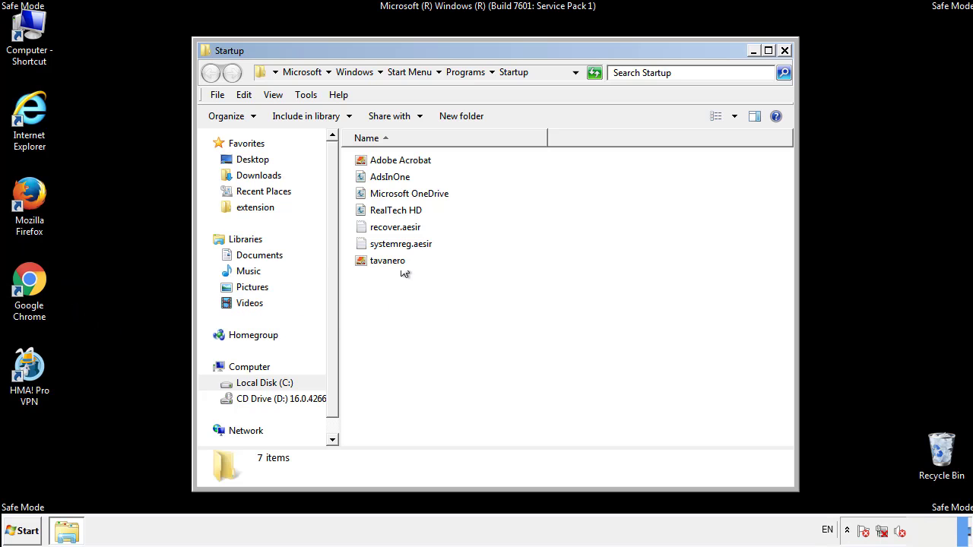
- Delete AdsInOne, recover.aesir, systemreg.aesir and tavanero to the Recycle Bin, then close the window
{"action": "left_click", "coordinate": [393, 176]}
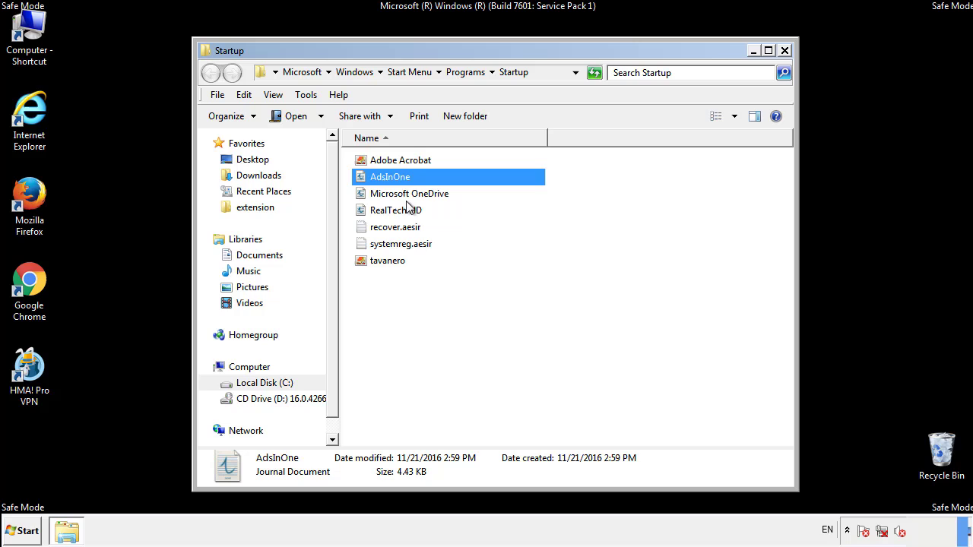
{"action": "left_click", "coordinate": [395, 228], "text": "ctrl"}
{"action": "left_click", "coordinate": [402, 243], "text": "ctrl"}
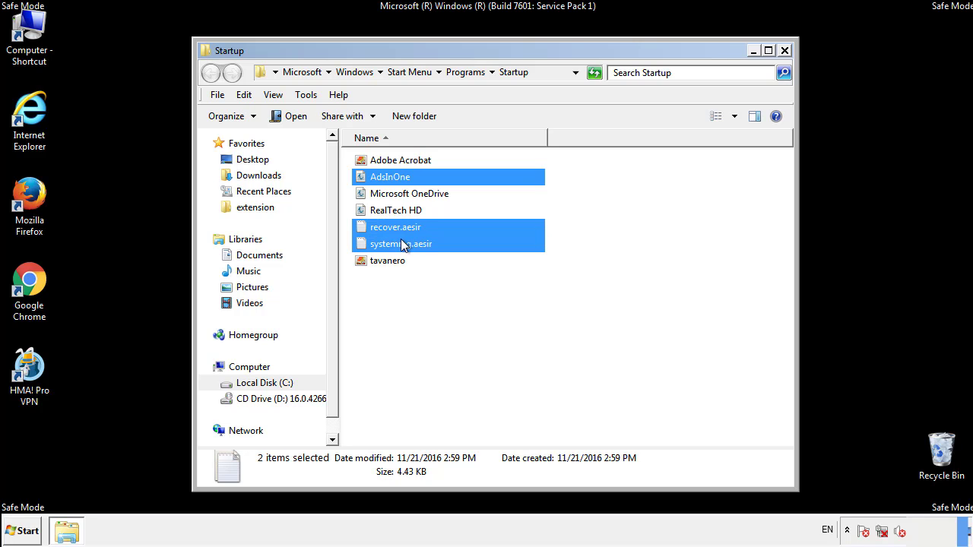
{"action": "left_click", "coordinate": [388, 261], "text": "ctrl"}
{"action": "right_click", "coordinate": [384, 262]}
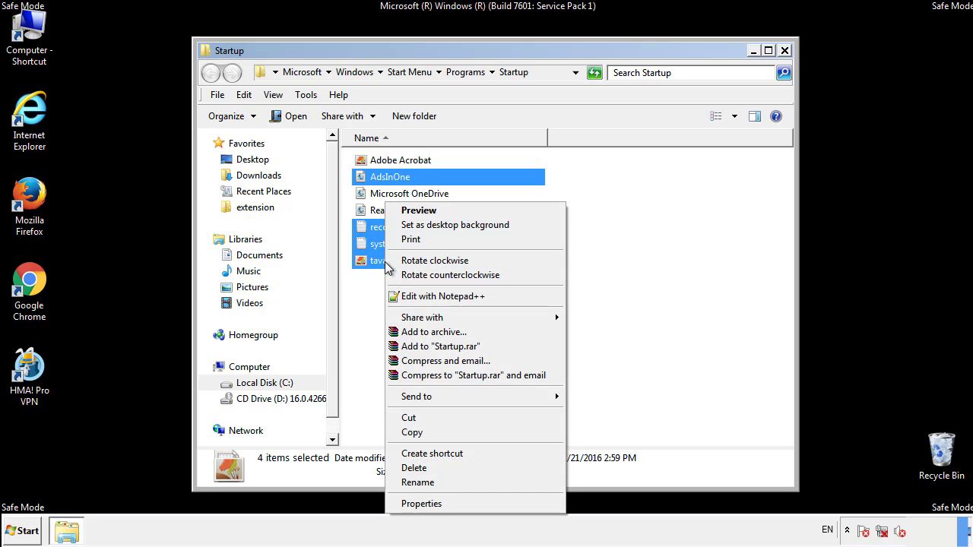
{"action": "left_click", "coordinate": [414, 468]}
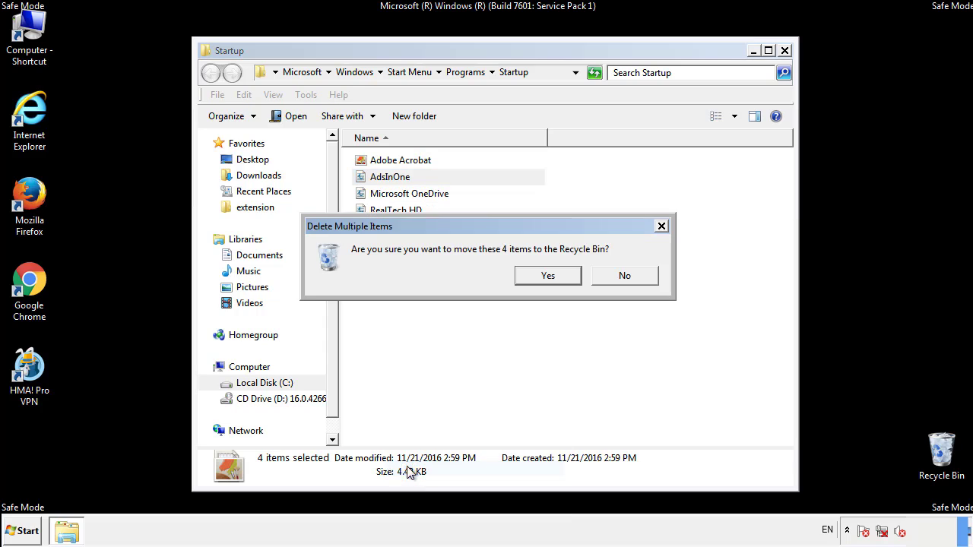
{"action": "left_click", "coordinate": [547, 275]}
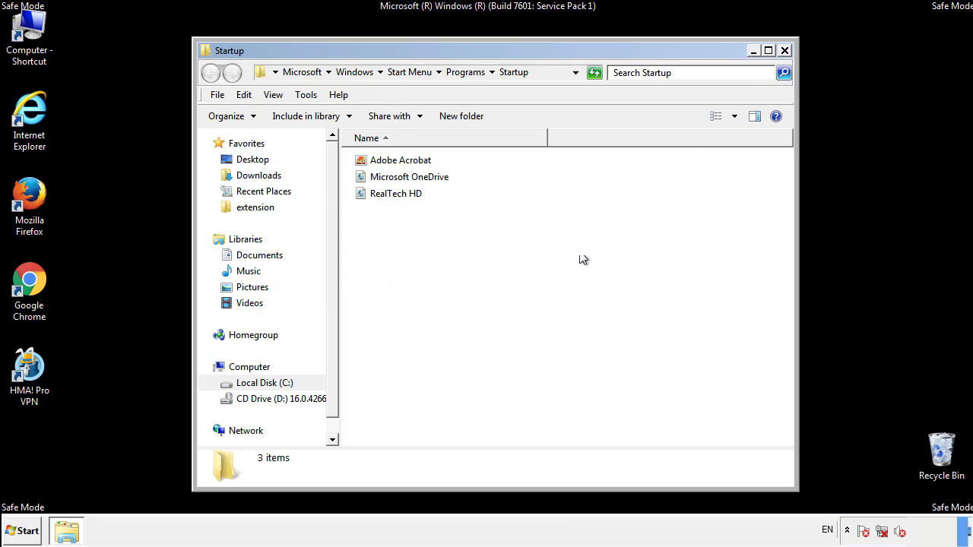
{"action": "left_click", "coordinate": [785, 50]}
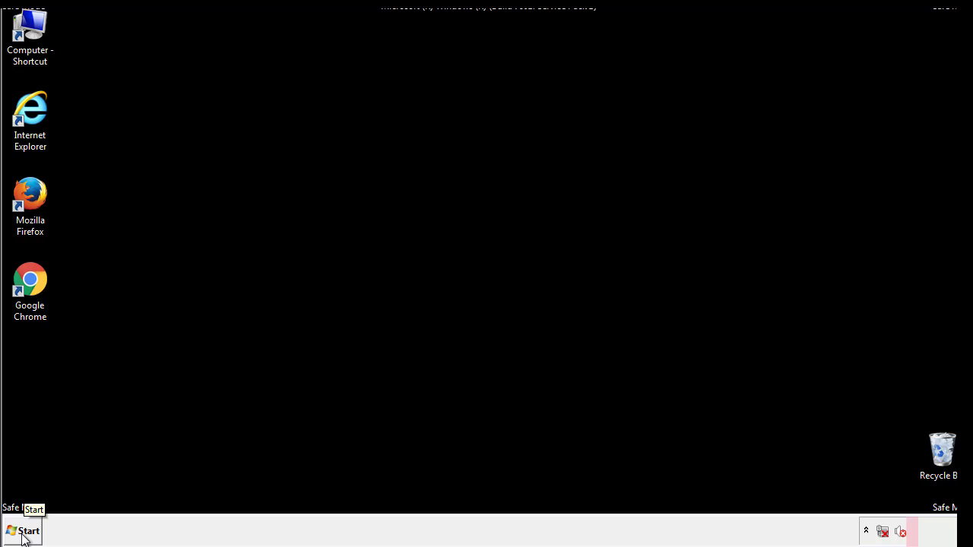
- Launch Registry Editor by searching regedit in the Start menu
{"action": "left_click", "coordinate": [22, 536]}
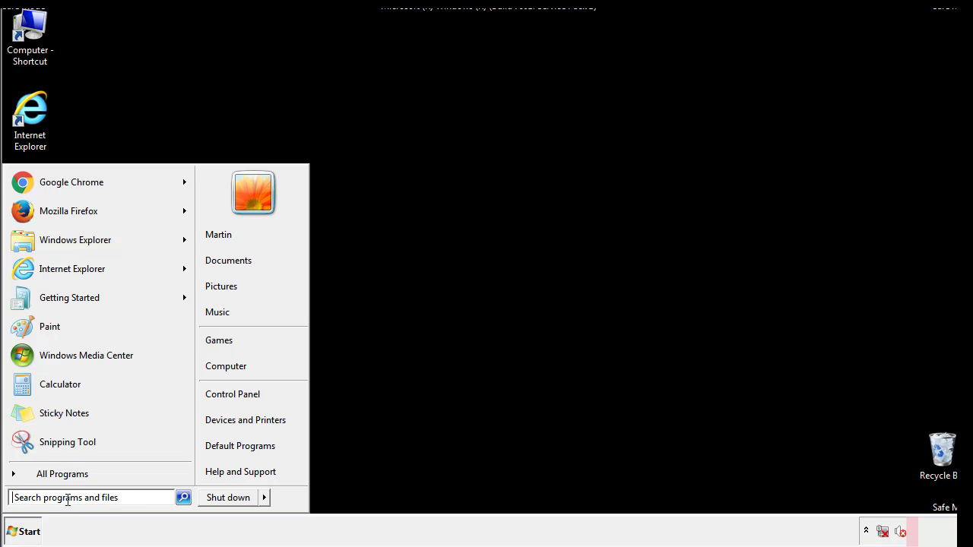
{"action": "type", "text": "reged"}
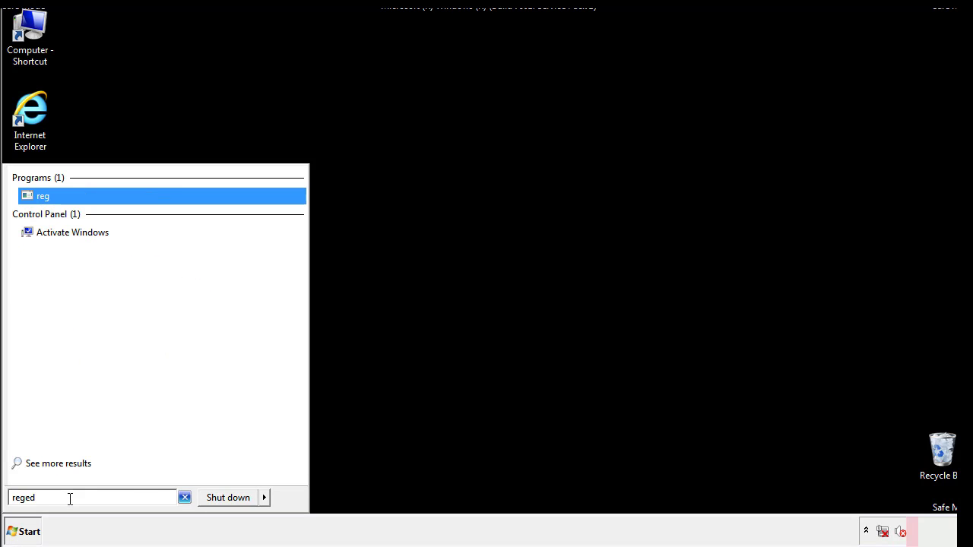
{"action": "type", "text": "it"}
{"action": "key", "text": "Return"}
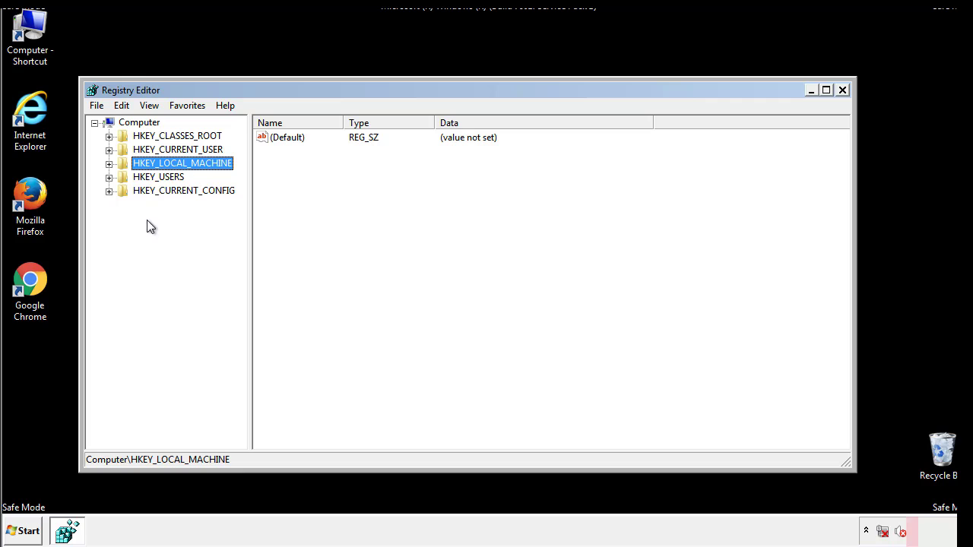
- Expand HKEY_LOCAL_MACHINE\SOFTWARE\Microsoft\Windows\CurrentVersion in the key tree
{"action": "left_click", "coordinate": [109, 163]}
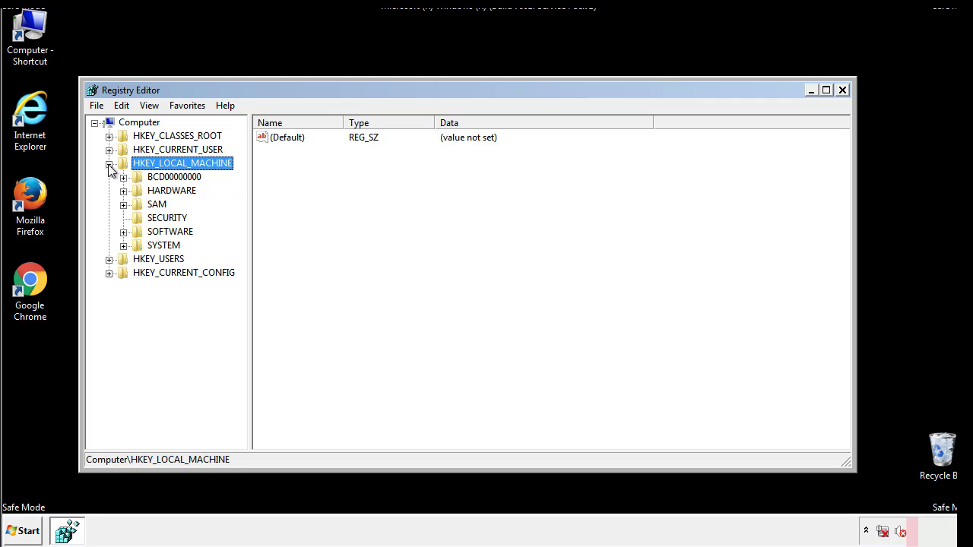
{"action": "left_click", "coordinate": [123, 232]}
{"action": "scroll", "coordinate": [240, 230], "scroll_direction": "down", "scroll_amount": 1}
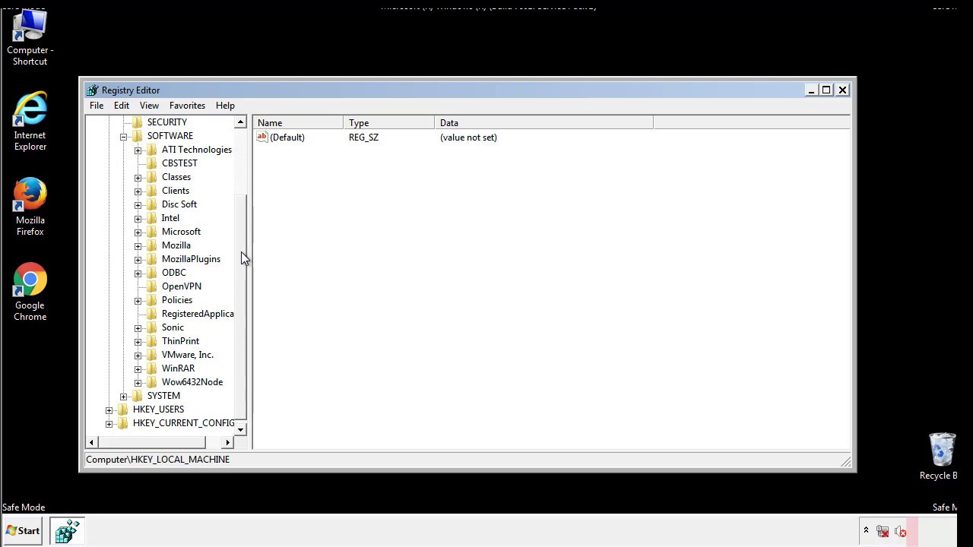
{"action": "left_click", "coordinate": [138, 232]}
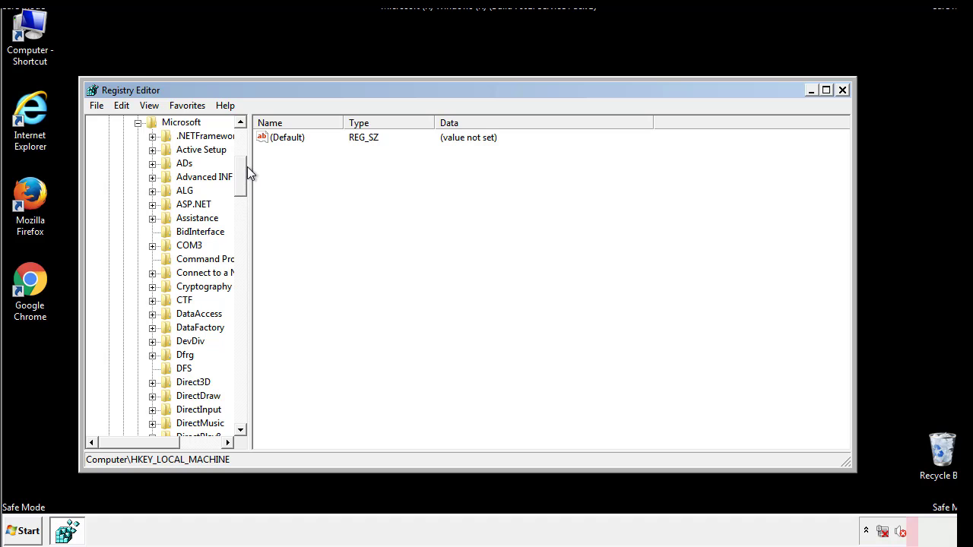
{"action": "left_click_drag", "start_coordinate": [241, 191], "coordinate": [242, 394]}
{"action": "left_click", "coordinate": [152, 232]}
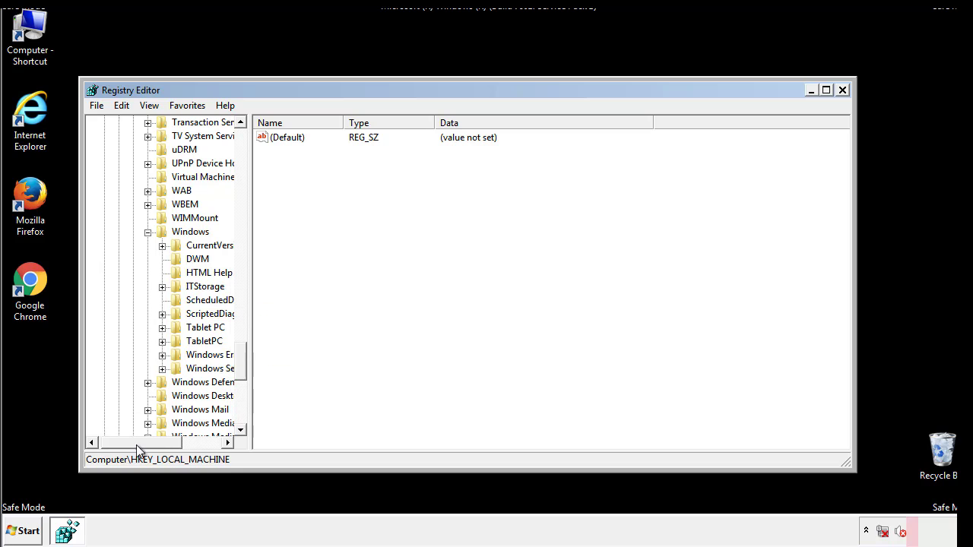
{"action": "left_click_drag", "start_coordinate": [136, 445], "coordinate": [155, 446]}
{"action": "left_click", "coordinate": [125, 246]}
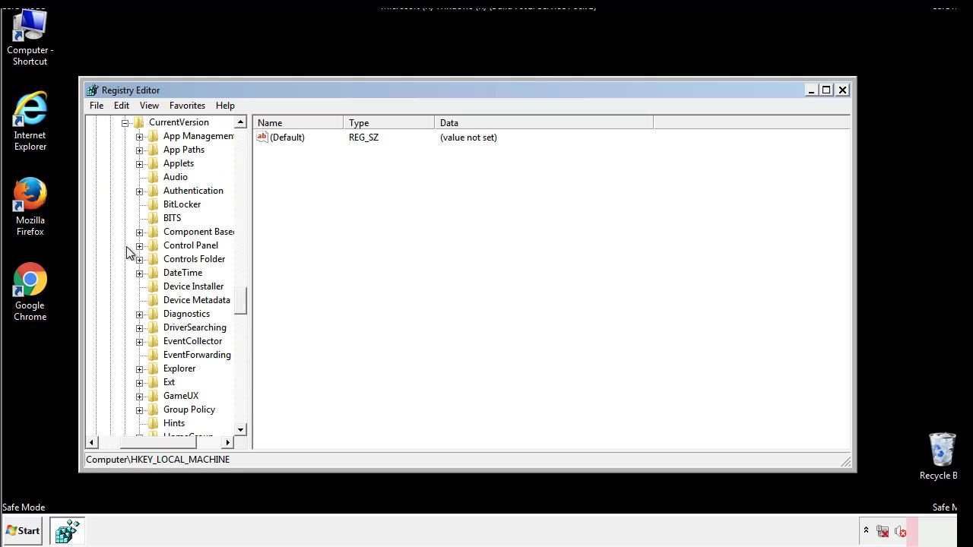
{"action": "left_click_drag", "start_coordinate": [245, 304], "coordinate": [240, 352]}
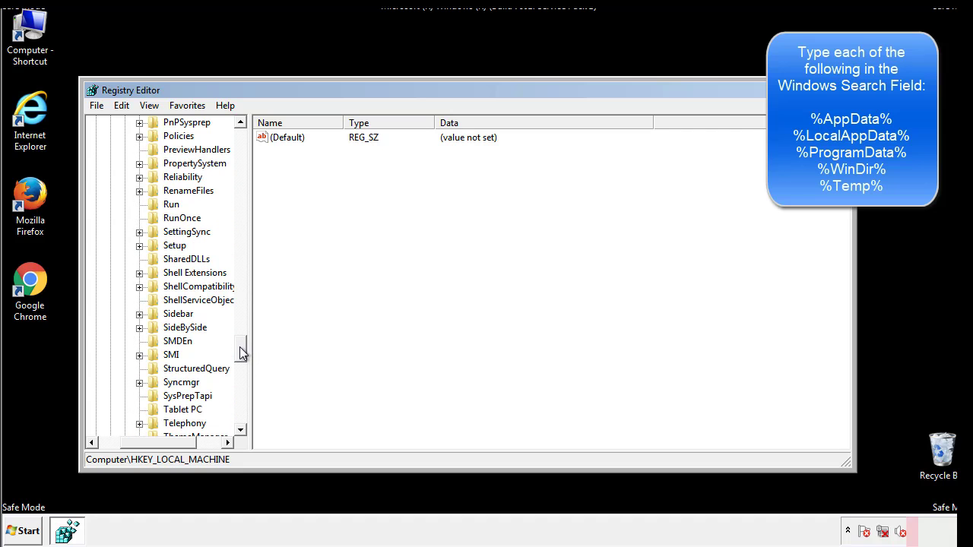
- Delete the tappi.loc value from the HKLM CurrentVersion Run key and confirm the deletion
{"action": "left_click", "coordinate": [159, 205]}
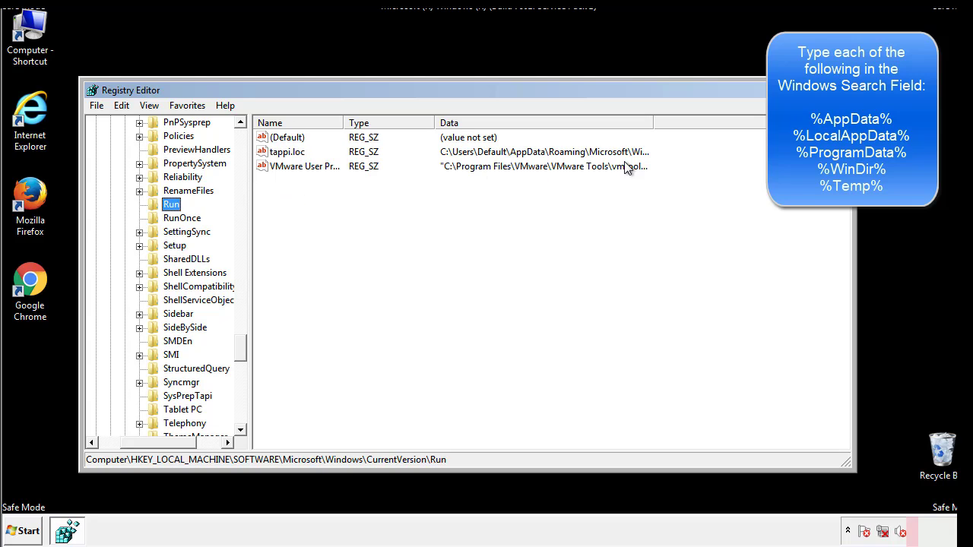
{"action": "left_click", "coordinate": [287, 156]}
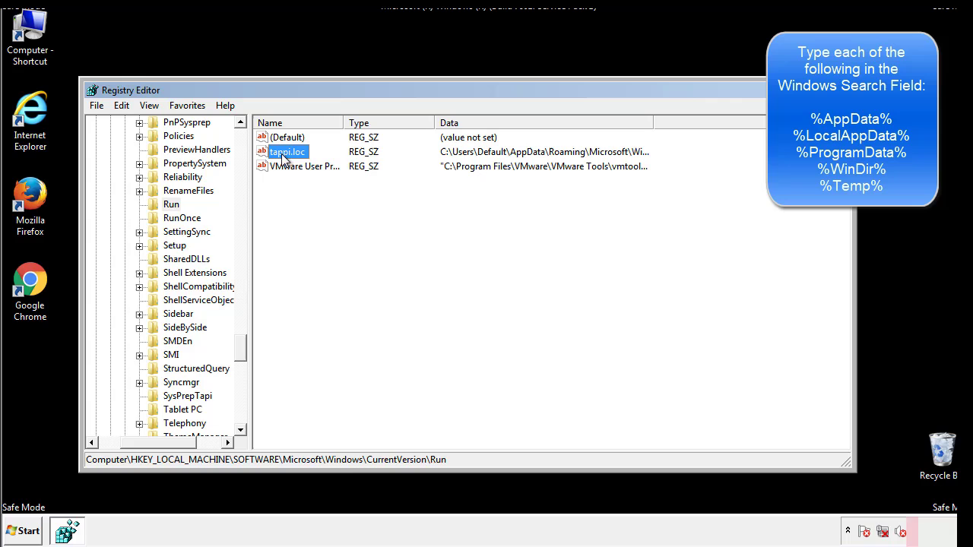
{"action": "right_click", "coordinate": [281, 153]}
{"action": "left_click", "coordinate": [304, 197]}
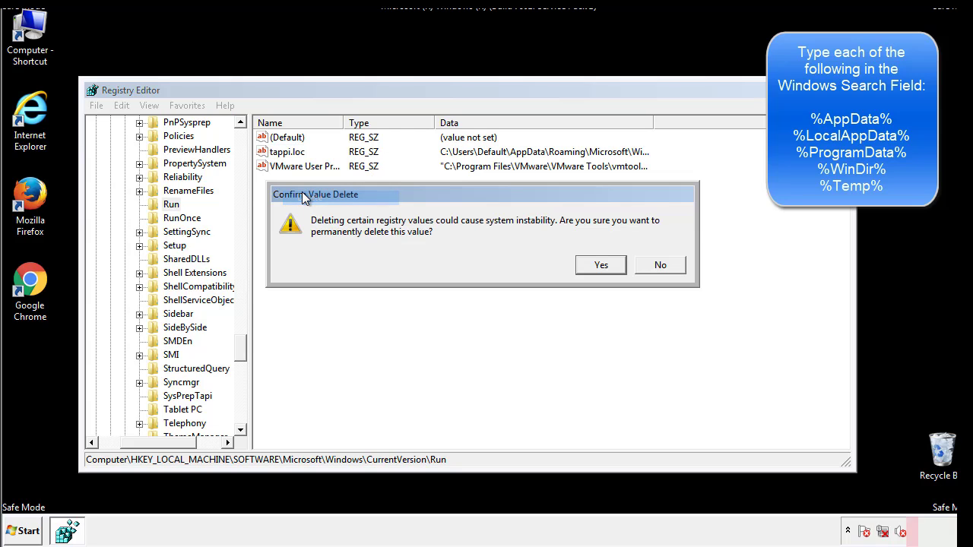
{"action": "left_click", "coordinate": [592, 266]}
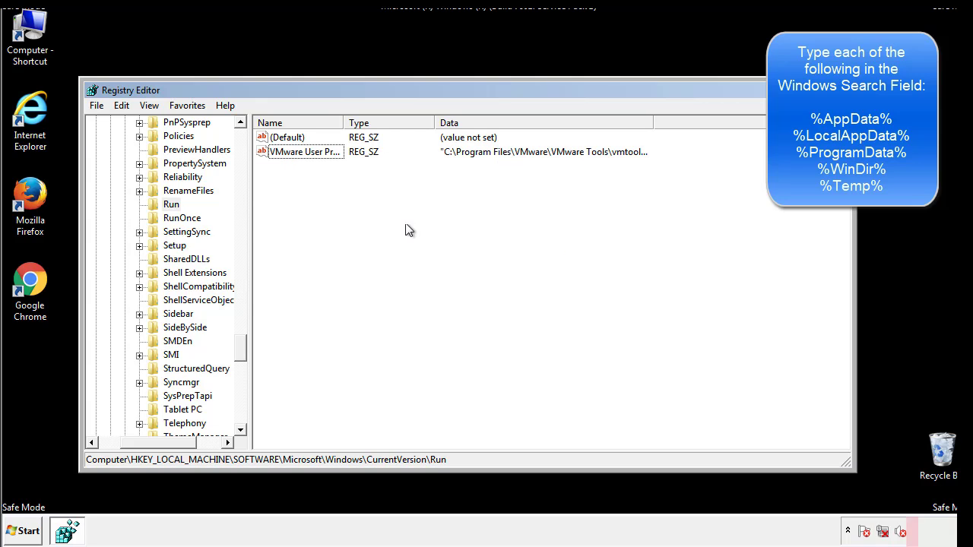
{"action": "left_click_drag", "start_coordinate": [241, 348], "coordinate": [240, 414]}
{"action": "left_click_drag", "start_coordinate": [163, 444], "coordinate": [118, 452]}
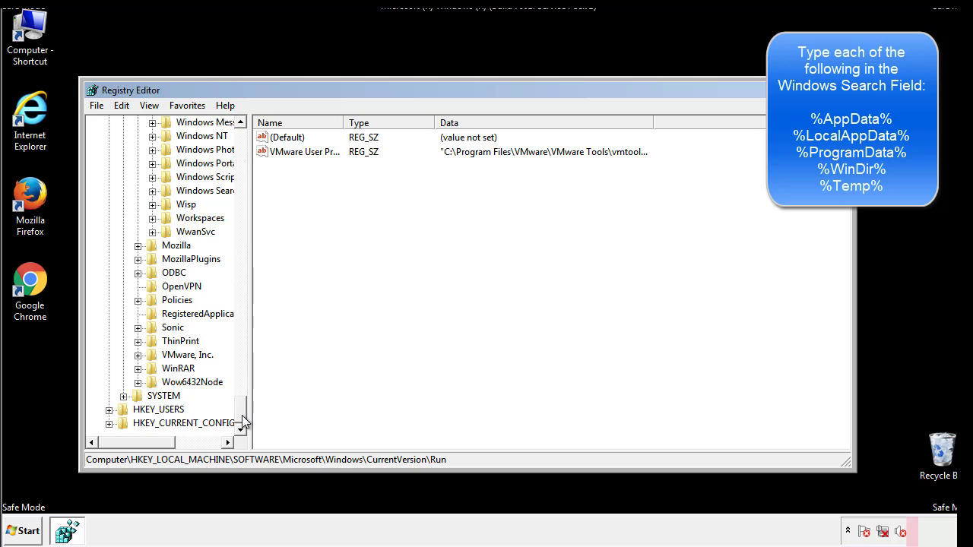
{"action": "left_click_drag", "start_coordinate": [240, 414], "coordinate": [248, 145]}
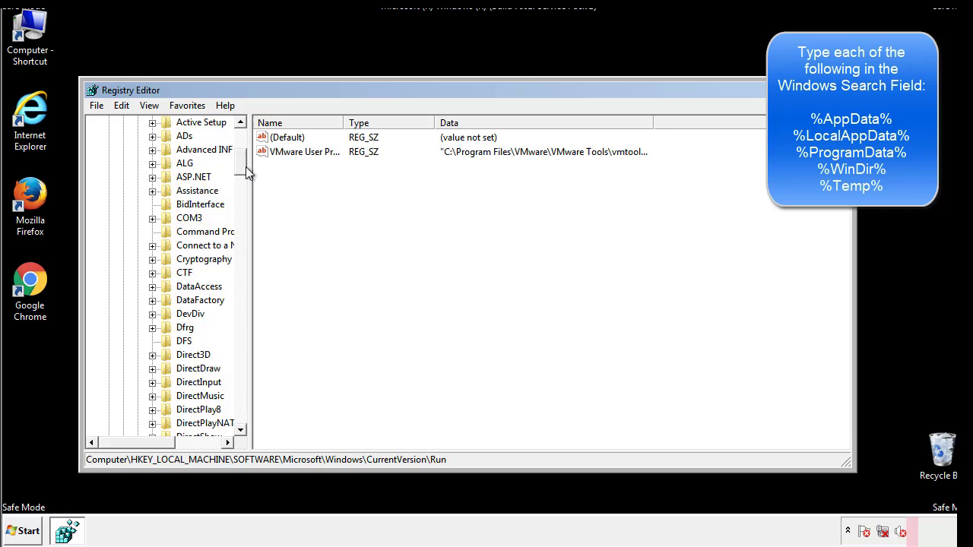
- Collapse HKLM and expand HKEY_CURRENT_USER\Software\Microsoft\Windows\CurrentVersion to view its Run key
{"action": "left_click", "coordinate": [108, 163]}
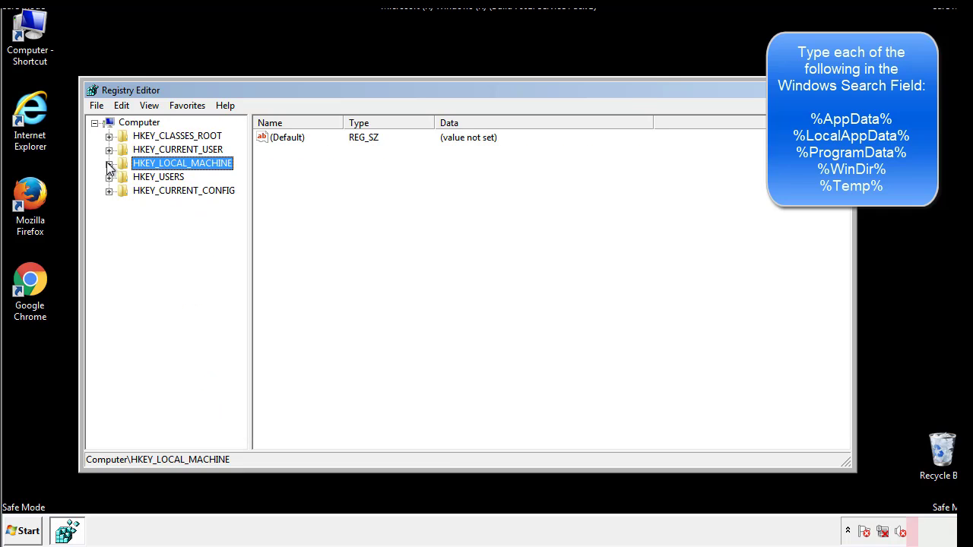
{"action": "left_click", "coordinate": [109, 149]}
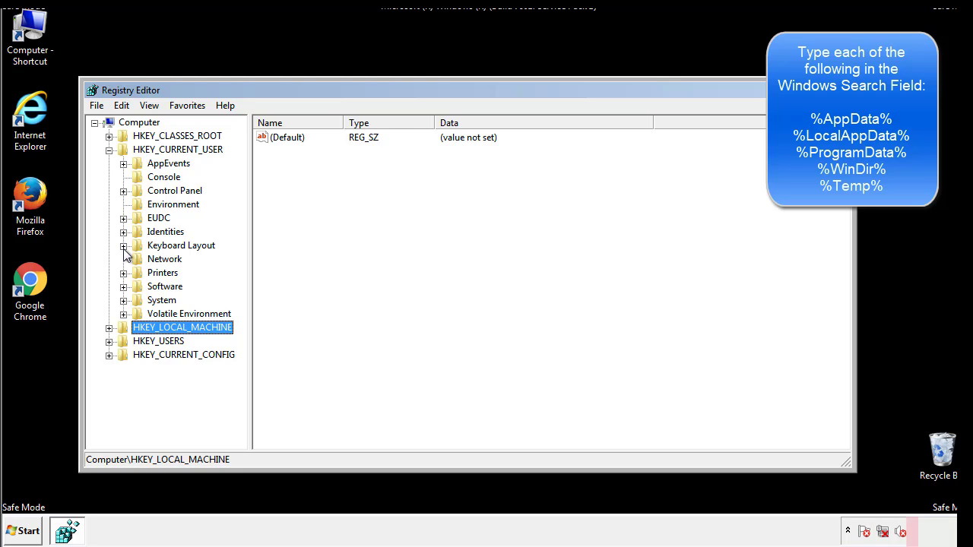
{"action": "left_click", "coordinate": [124, 288]}
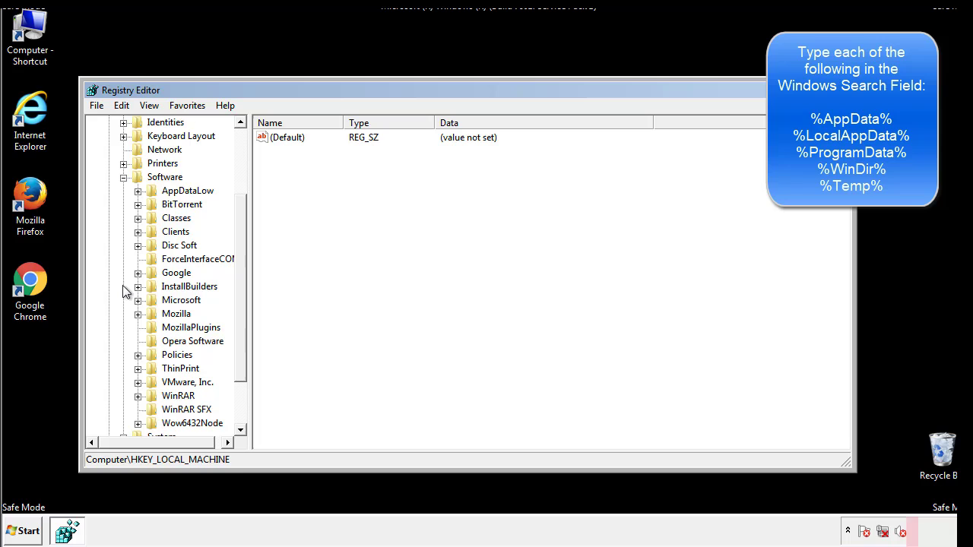
{"action": "left_click_drag", "start_coordinate": [238, 280], "coordinate": [239, 293]}
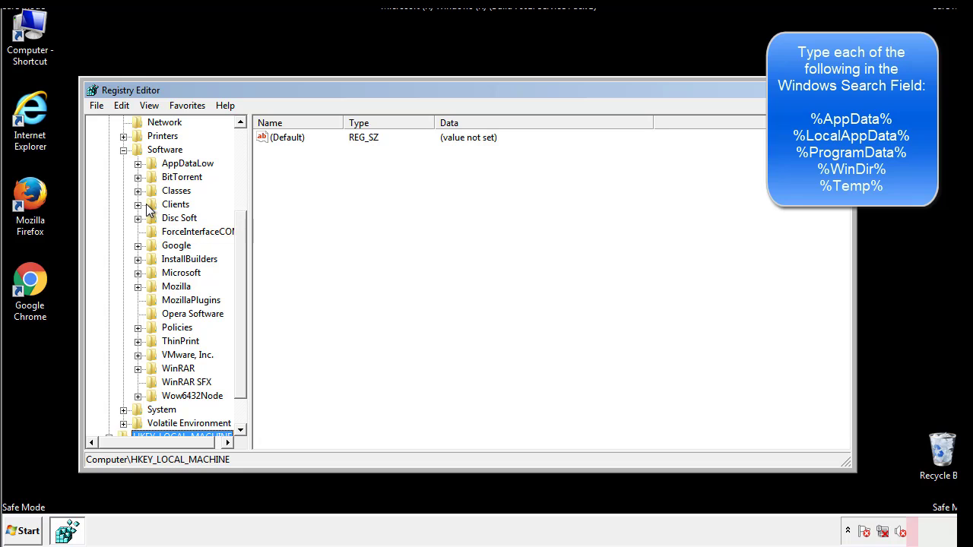
{"action": "left_click", "coordinate": [138, 272]}
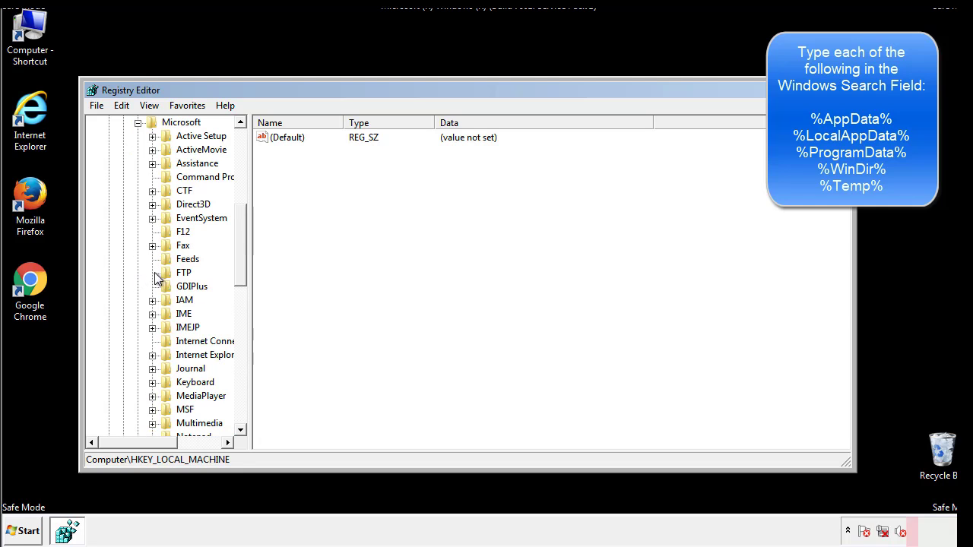
{"action": "left_click_drag", "start_coordinate": [239, 222], "coordinate": [240, 324]}
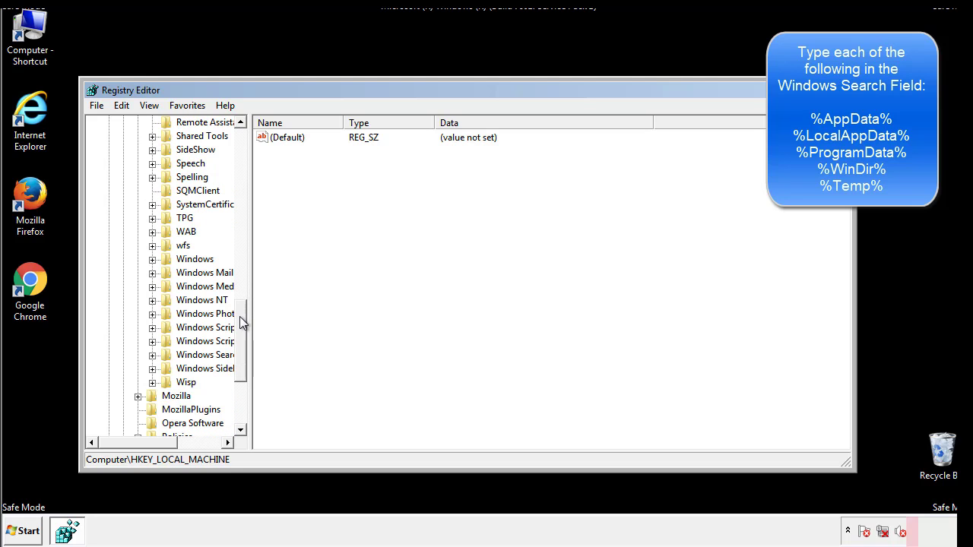
{"action": "left_click", "coordinate": [152, 259]}
{"action": "left_click", "coordinate": [166, 273]}
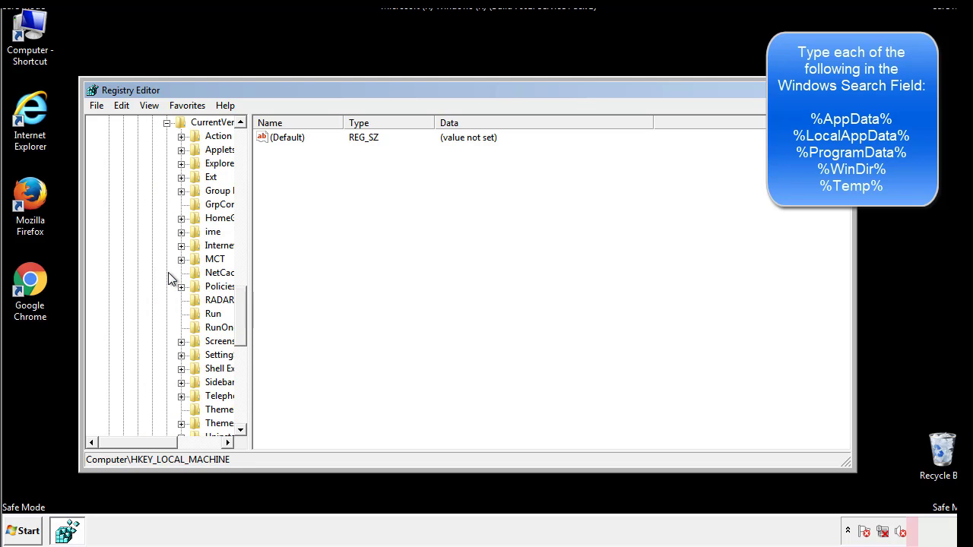
{"action": "left_click_drag", "start_coordinate": [147, 447], "coordinate": [171, 442]}
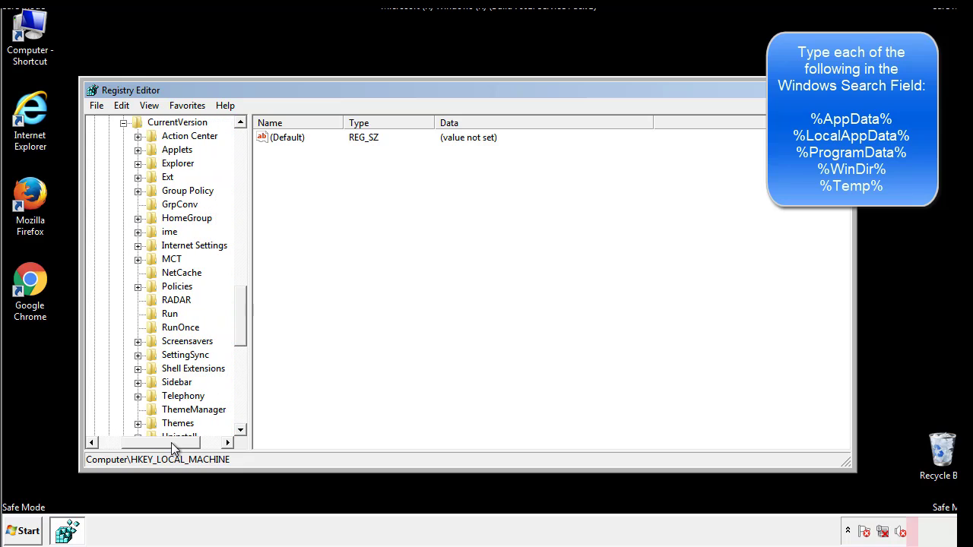
{"action": "left_click", "coordinate": [167, 313]}
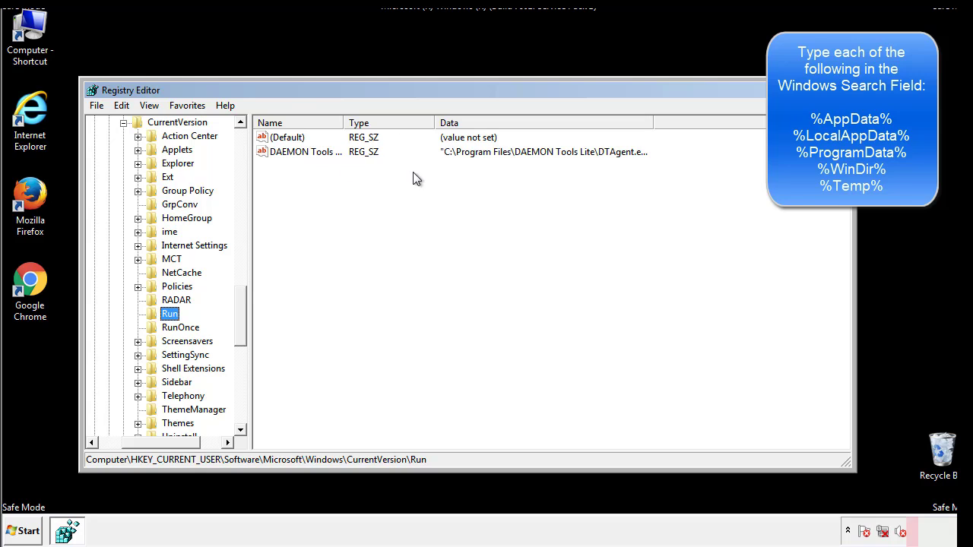
- Check the Run values, finding only a DAEMON Tools entry, then collapse the Windows key
{"action": "left_click", "coordinate": [442, 179]}
{"action": "left_click_drag", "start_coordinate": [161, 440], "coordinate": [142, 442]}
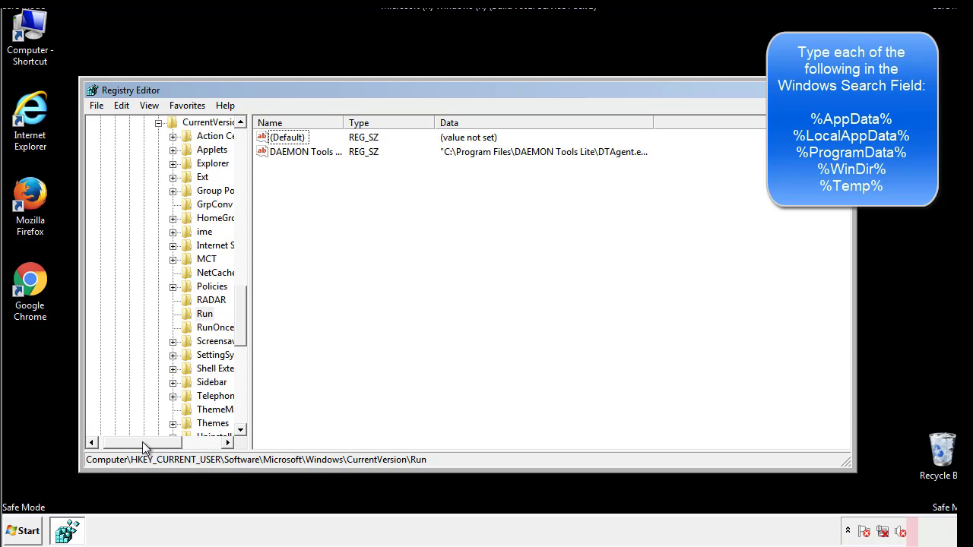
{"action": "left_click_drag", "start_coordinate": [246, 330], "coordinate": [240, 317]}
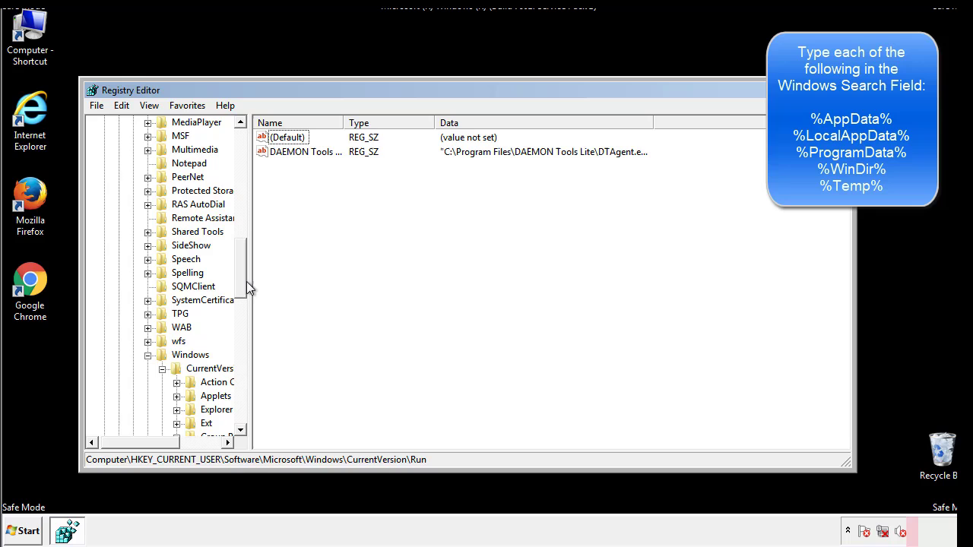
{"action": "left_click", "coordinate": [148, 355]}
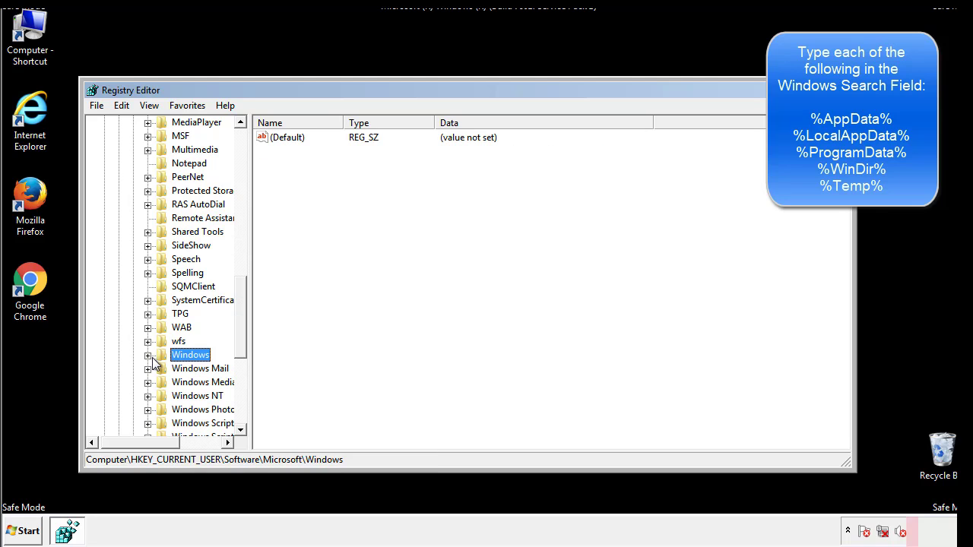
{"action": "left_click_drag", "start_coordinate": [244, 338], "coordinate": [244, 188]}
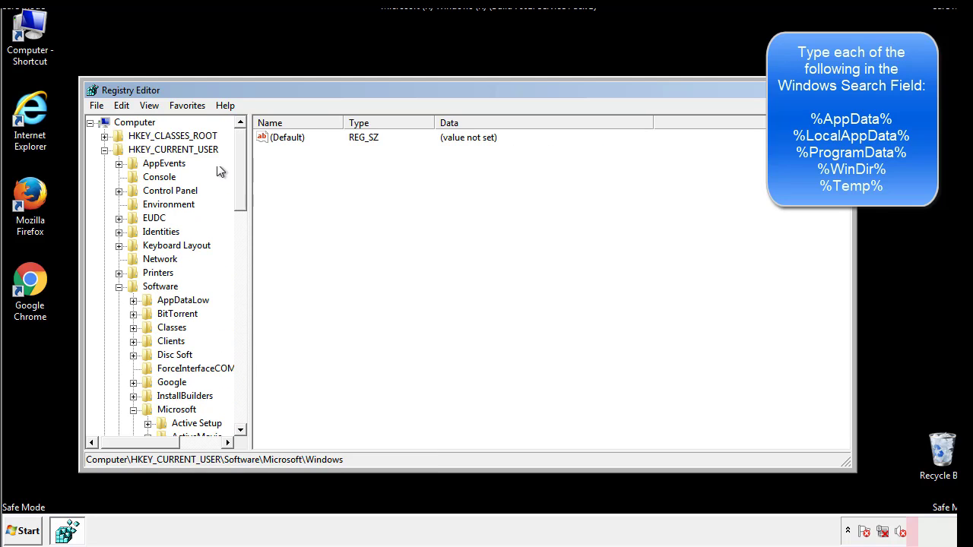
- Search the registry for '%tem' to reach the VolumeCaches Temporary Files key
{"action": "left_click", "coordinate": [124, 107]}
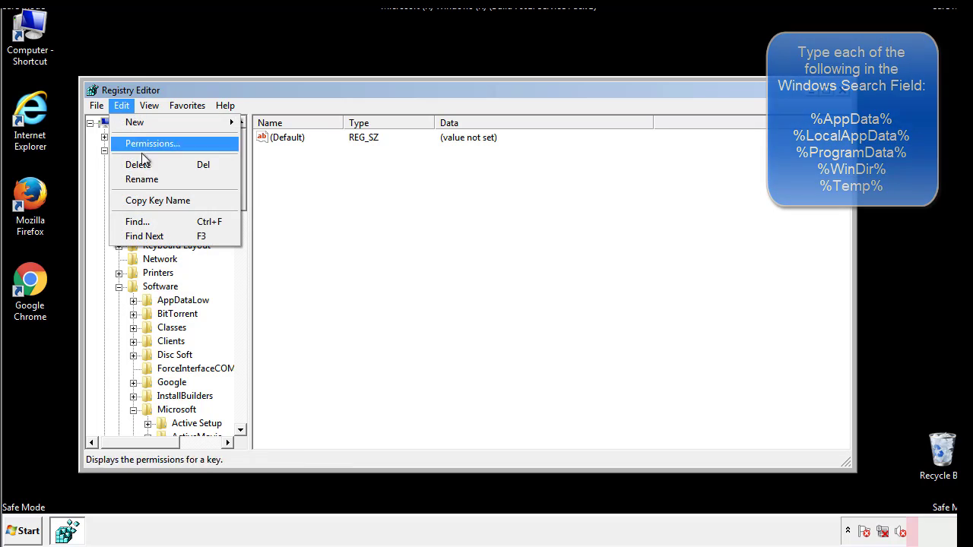
{"action": "left_click", "coordinate": [138, 221]}
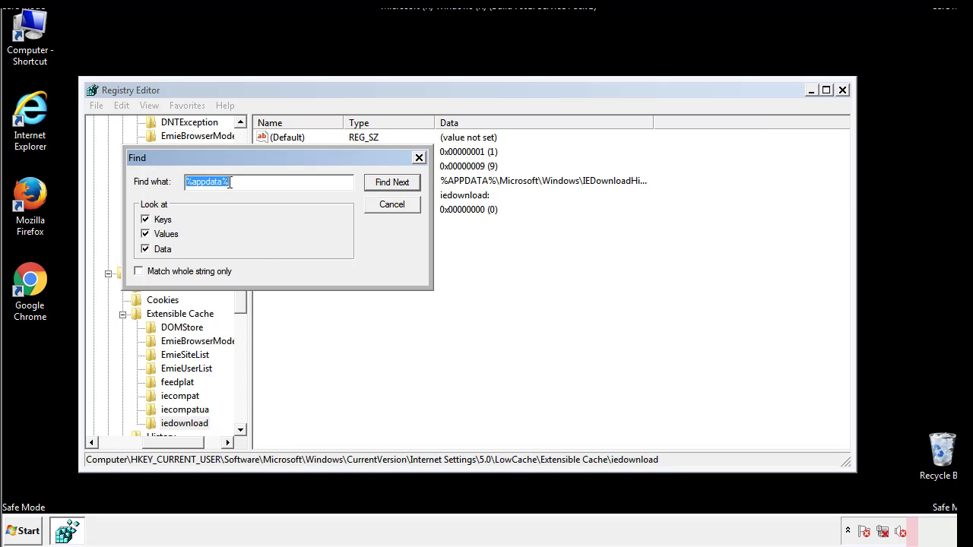
{"action": "type", "text": "%t"}
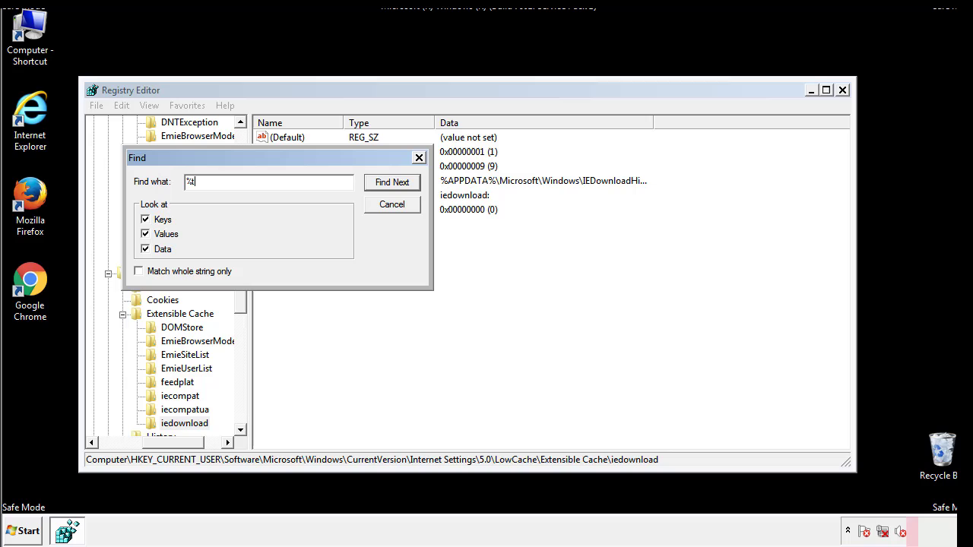
{"action": "type", "text": "emp%"}
{"action": "key", "text": "Return"}
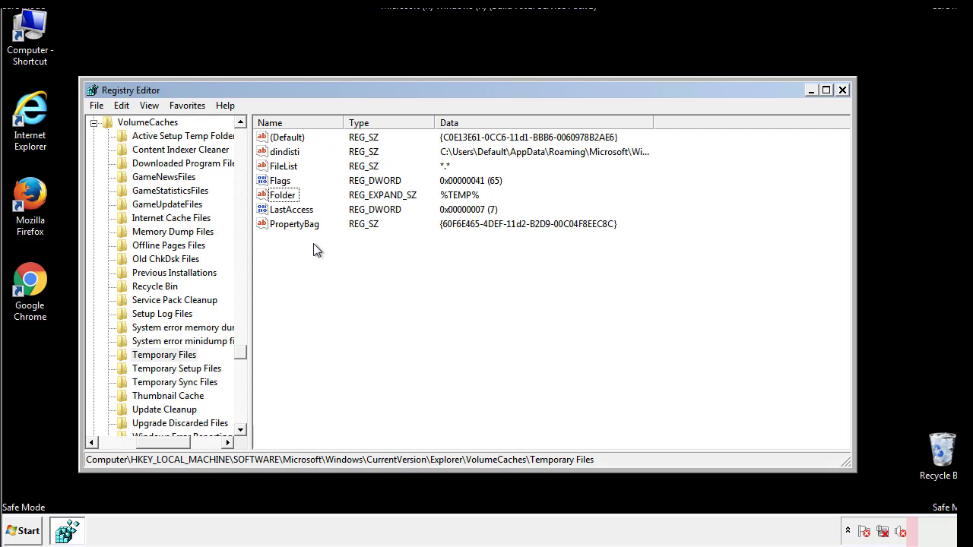
- Delete all Temporary Files values, including dindisti, leaving only (Default)
{"action": "mouse_move", "coordinate": [312, 244]}
{"action": "left_mouse_down"}
{"action": "mouse_move", "coordinate": [288, 219]}
{"action": "mouse_move", "coordinate": [276, 141]}
{"action": "left_mouse_up"}
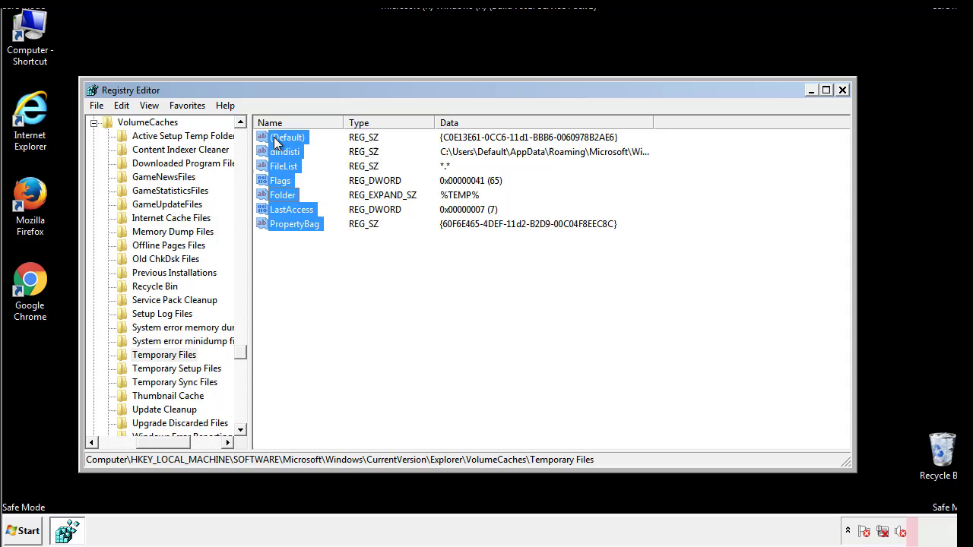
{"action": "right_click", "coordinate": [275, 143]}
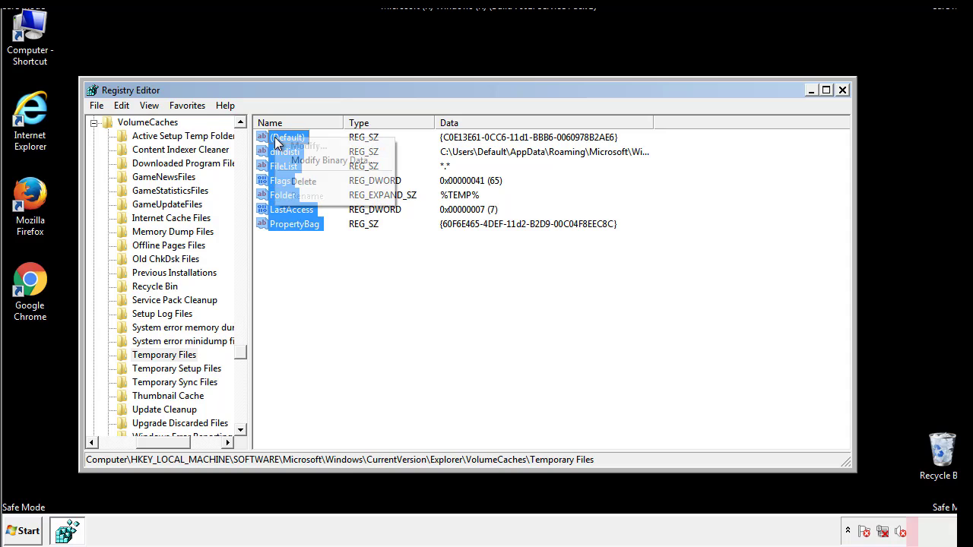
{"action": "left_click", "coordinate": [295, 181]}
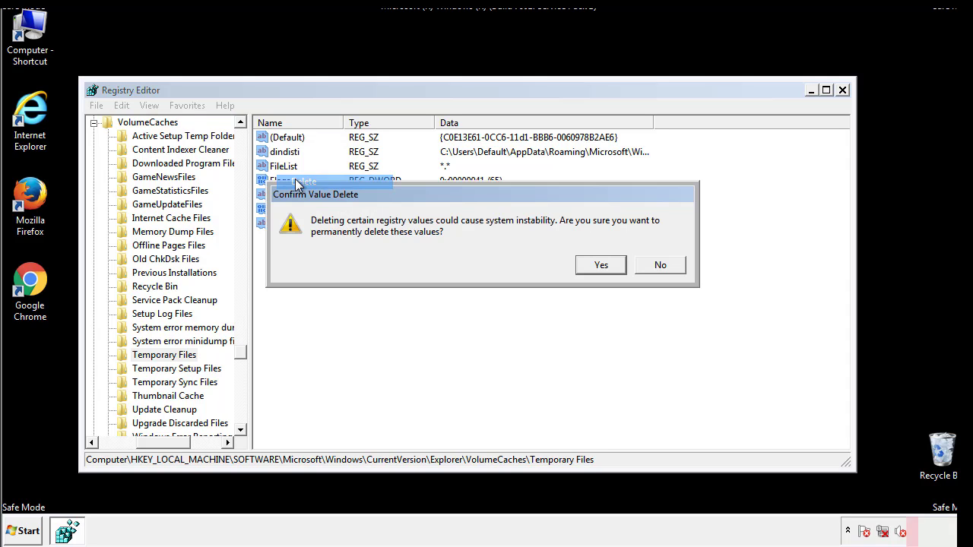
{"action": "left_click", "coordinate": [620, 267]}
{"action": "left_click", "coordinate": [339, 186]}
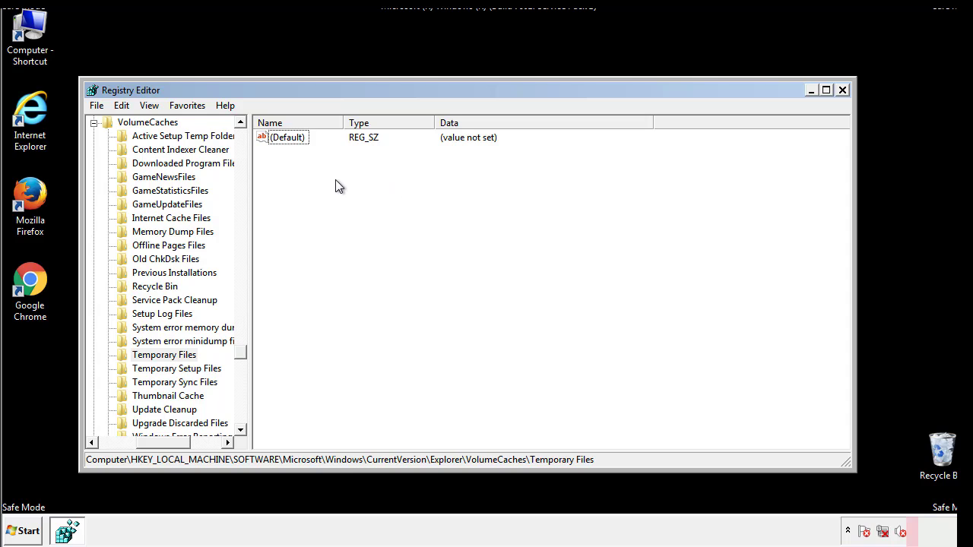
- Close Registry Editor and launch System Configuration via msconfig from the Start search
{"action": "left_click", "coordinate": [843, 91]}
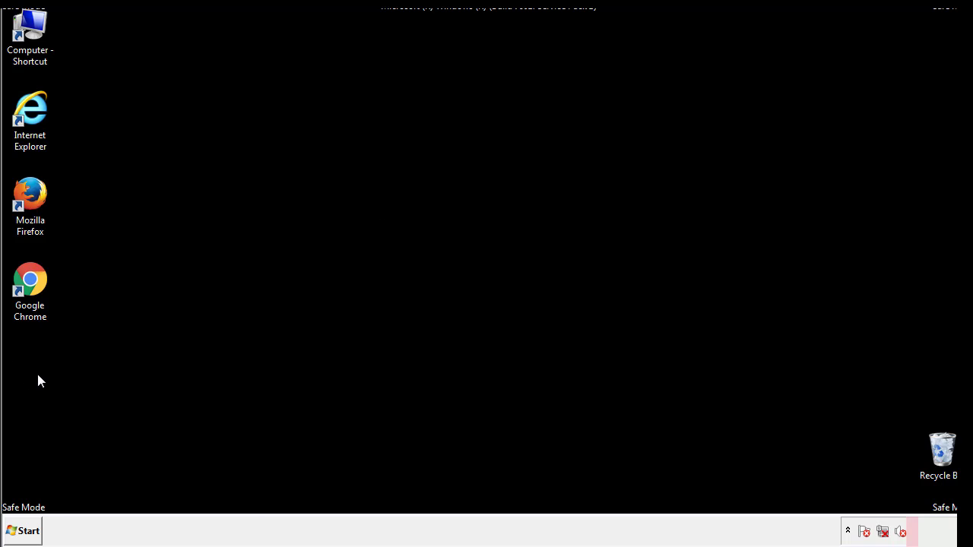
{"action": "left_click", "coordinate": [18, 532]}
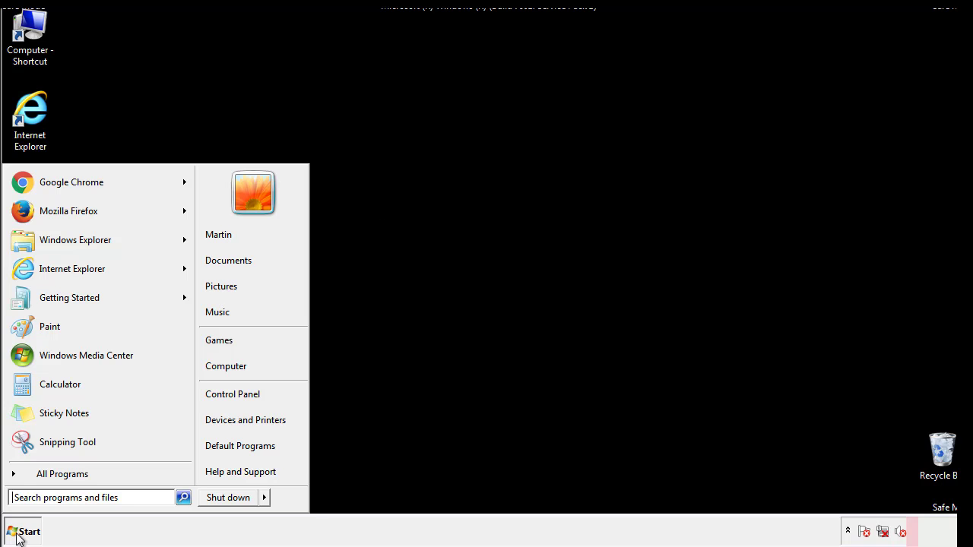
{"action": "left_click", "coordinate": [54, 498]}
{"action": "type", "text": "mscon"}
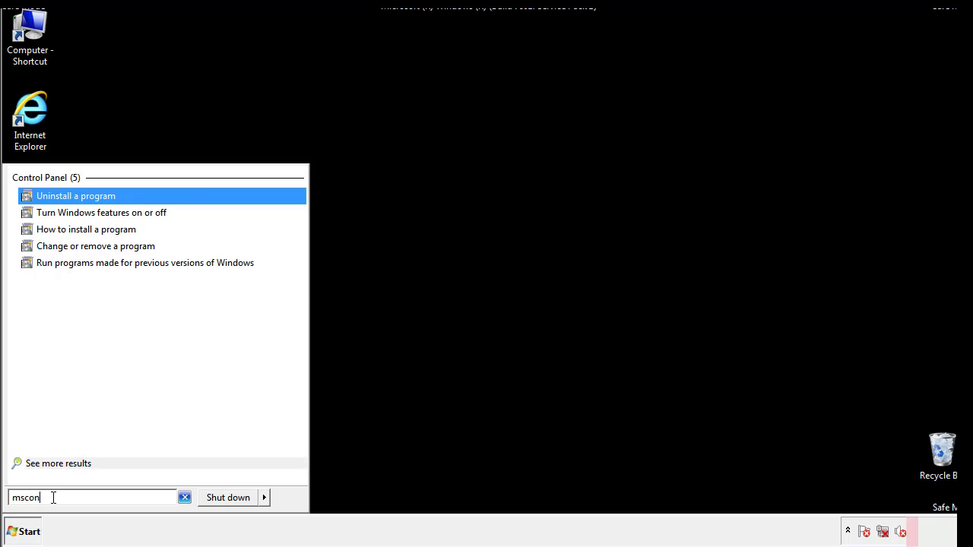
{"action": "type", "text": "fgi"}
{"action": "key", "text": "BackSpace"}
{"action": "key", "text": "BackSpace"}
{"action": "type", "text": "ig"}
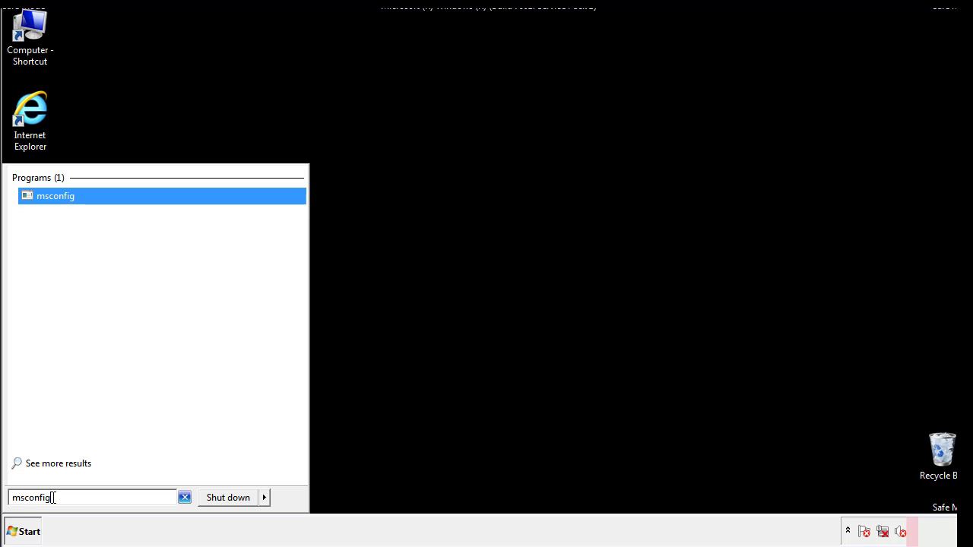
{"action": "key", "text": "Return"}
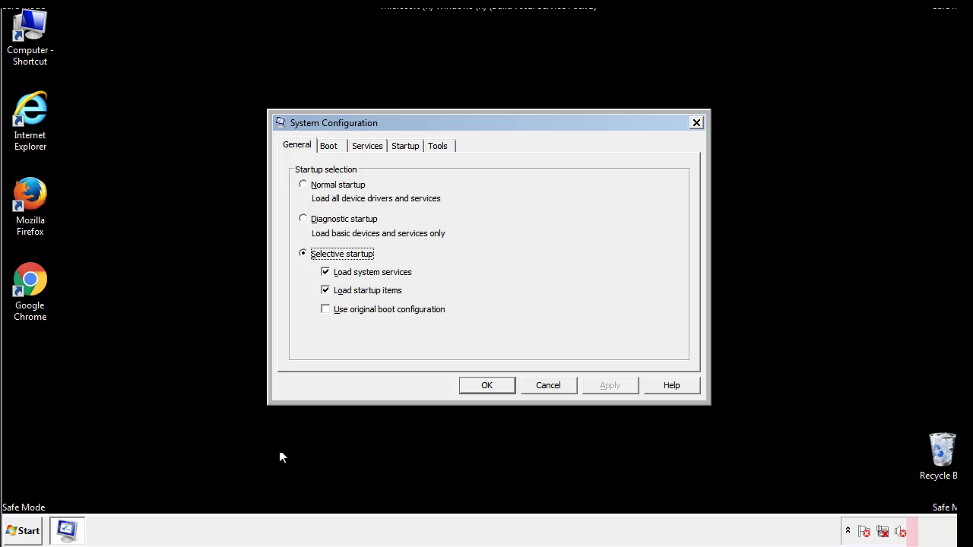
- Untick Safe boot on the Boot tab, apply and confirm, then restart the computer
{"action": "left_click", "coordinate": [331, 145]}
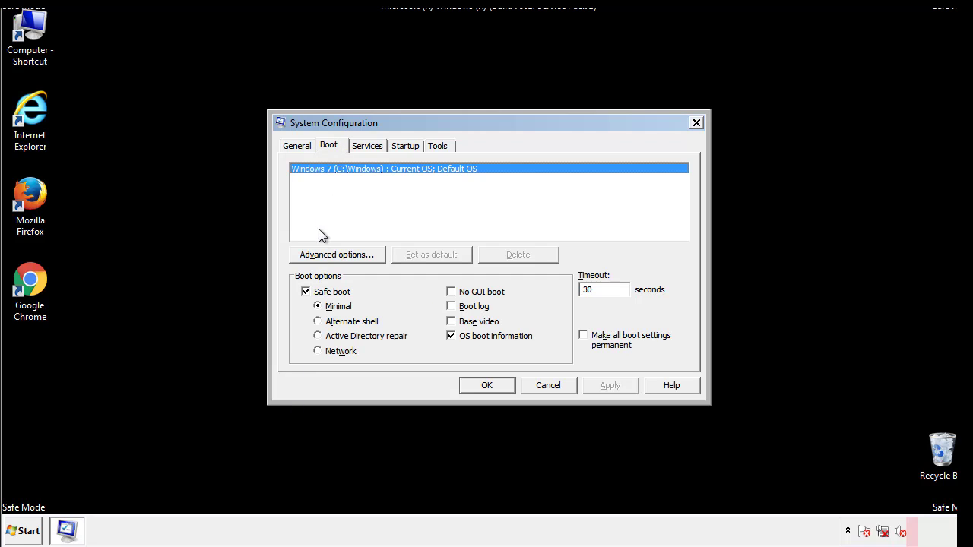
{"action": "left_click", "coordinate": [306, 291]}
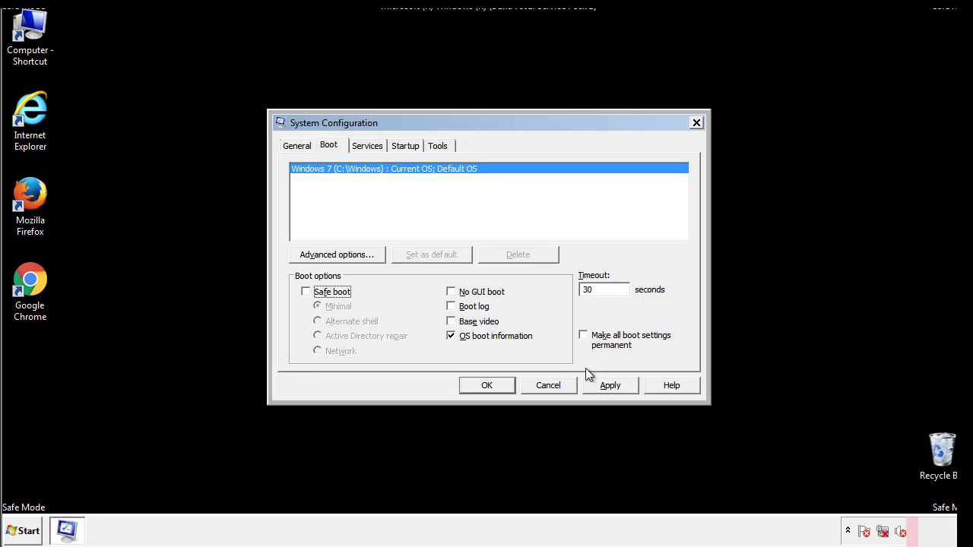
{"action": "left_click", "coordinate": [611, 384]}
{"action": "left_click", "coordinate": [485, 385]}
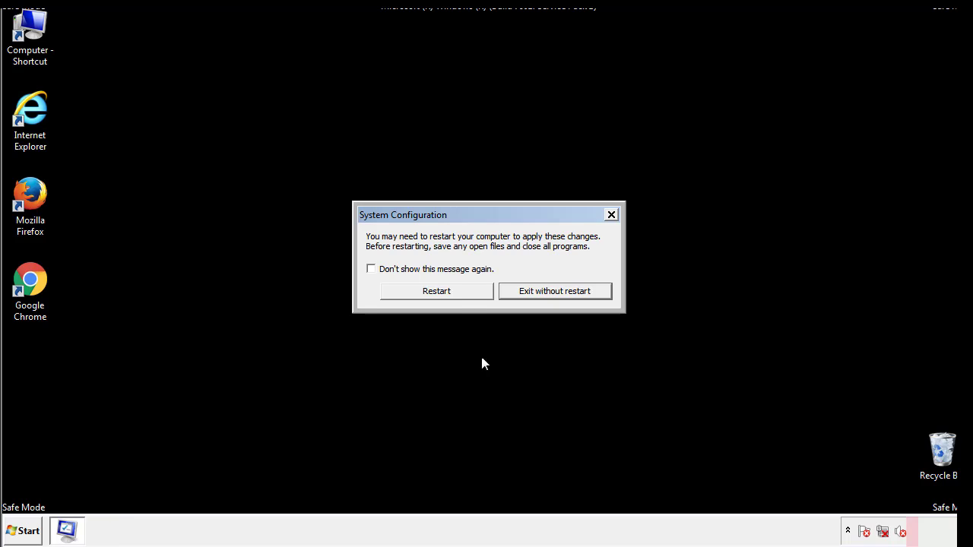
{"action": "left_click", "coordinate": [449, 296]}
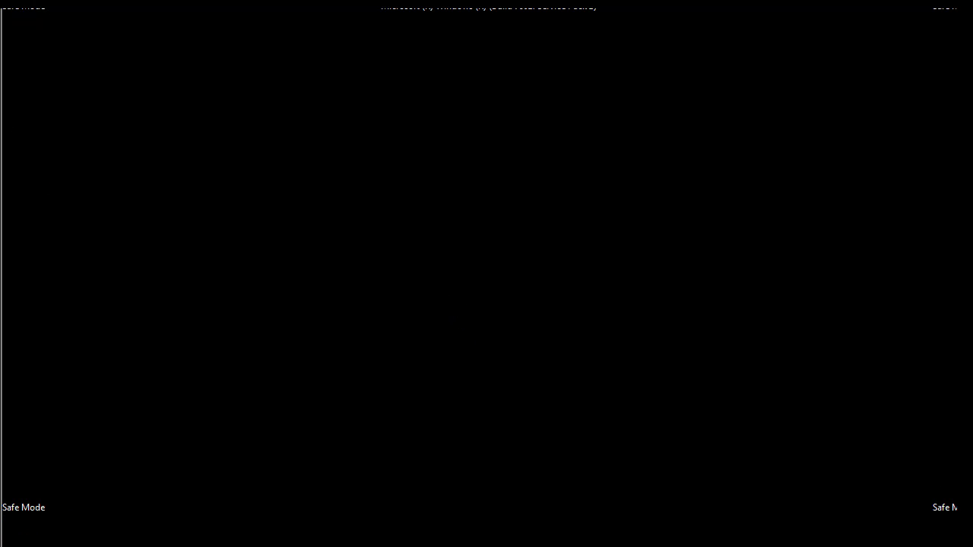